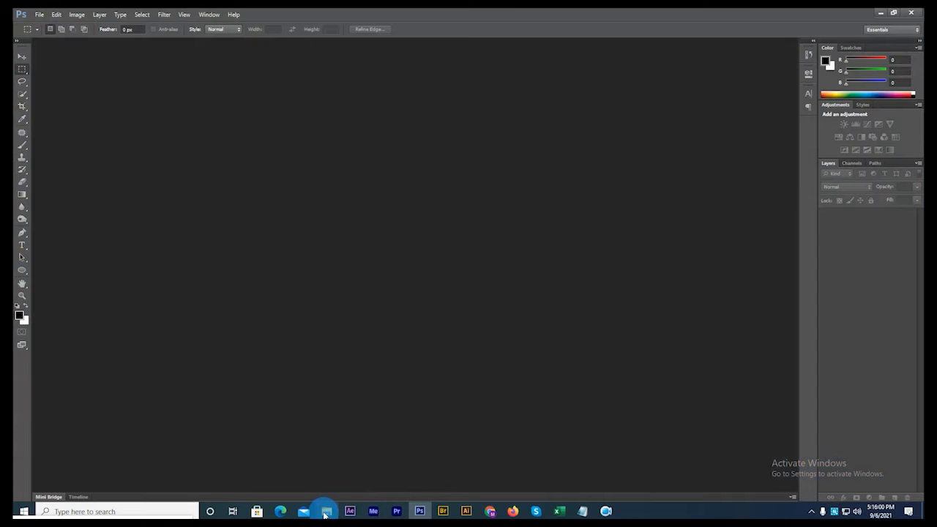
Open Background.png in Photoshop from its File Explorer folder.
click(326, 512)
drag(188, 172, 455, 13)
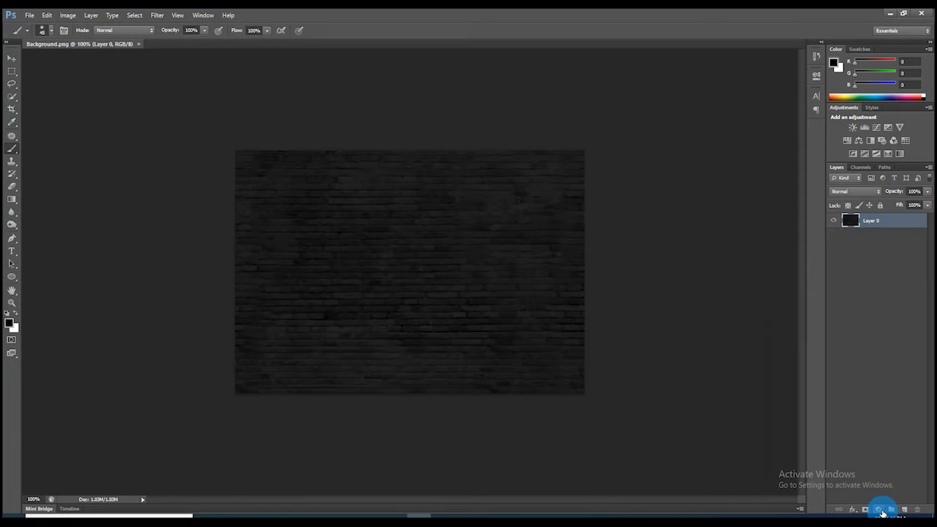
Add a gradient fill layer using the black-to-transparent gradient, with Radial style, an angle of 12° and the gradient reversed.
click(883, 513)
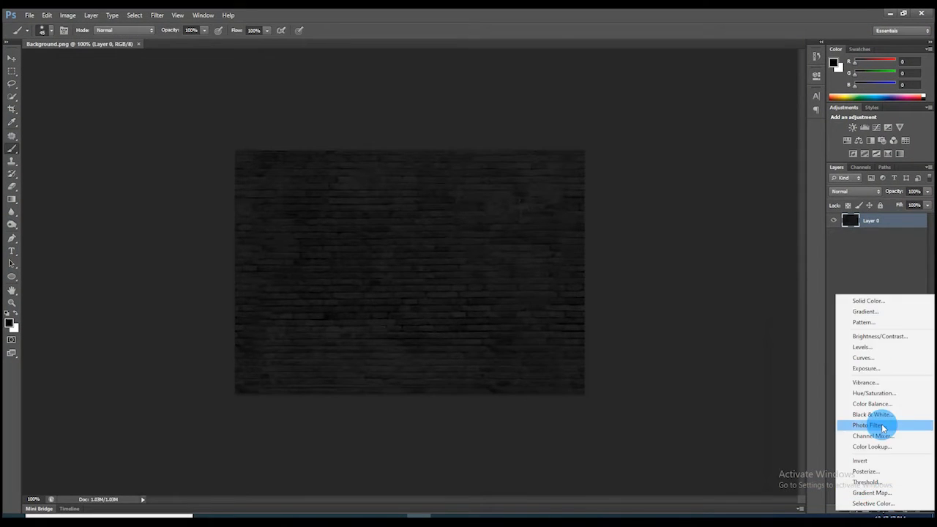
click(883, 313)
click(447, 162)
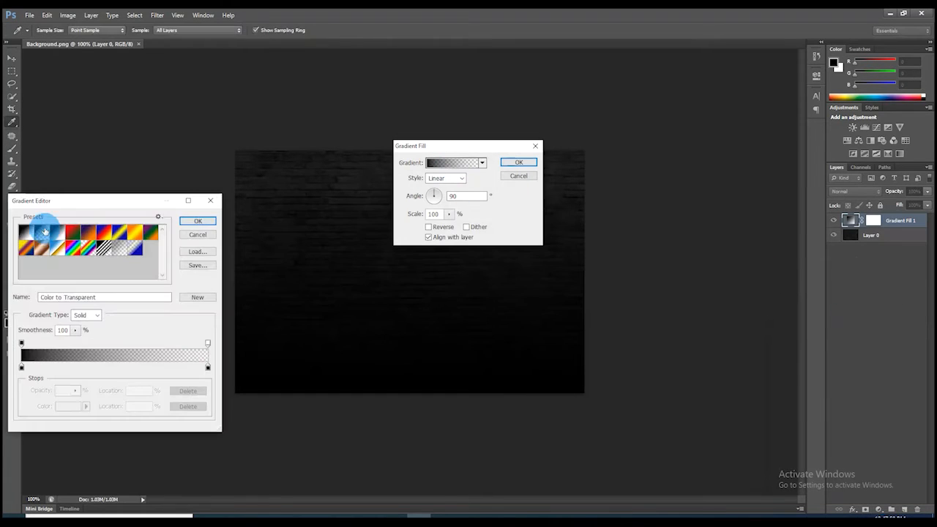
click(197, 220)
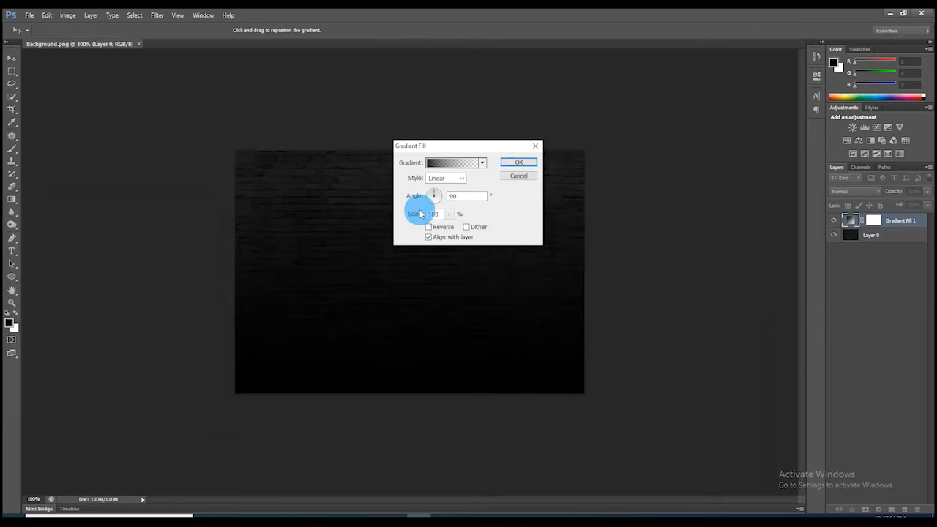
click(461, 178)
click(439, 196)
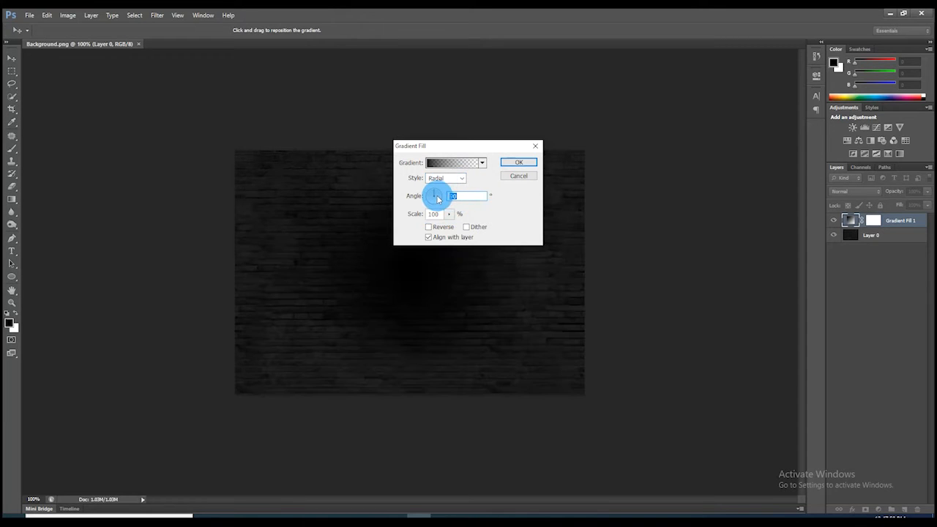
click(437, 196)
click(429, 227)
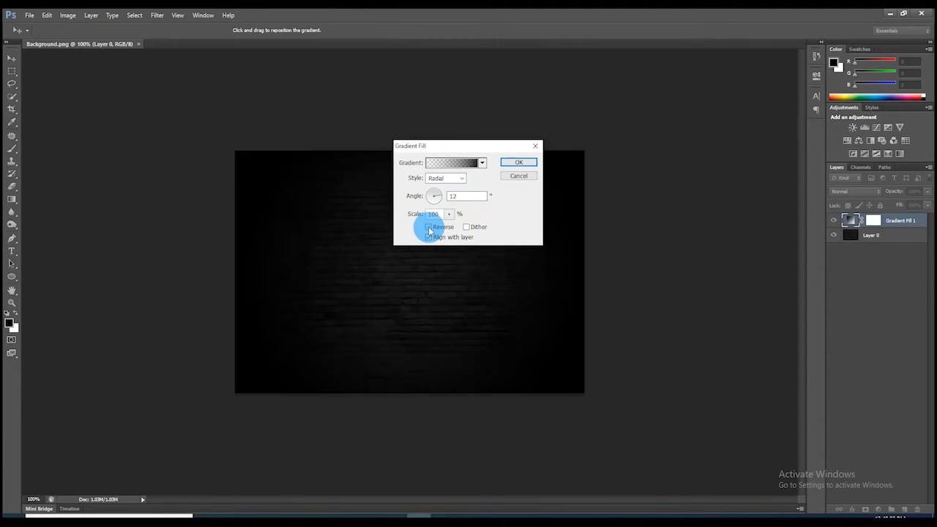
click(518, 162)
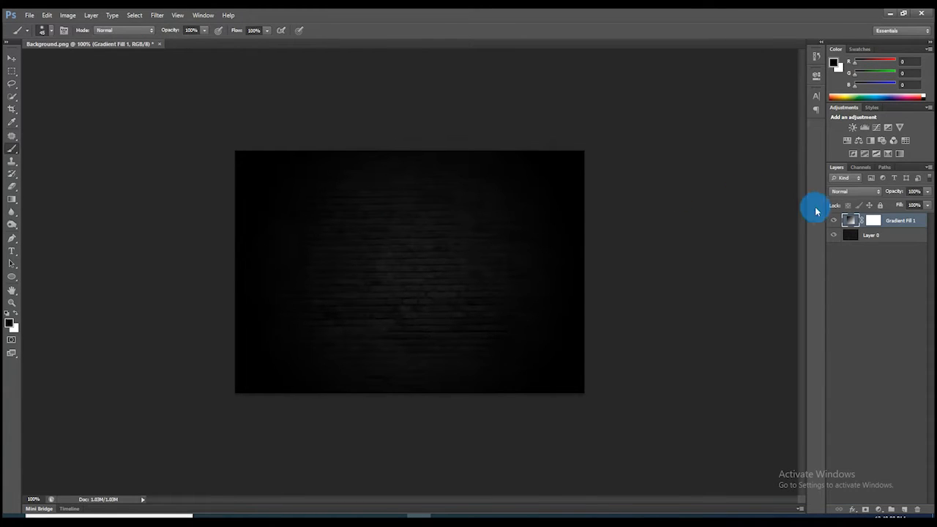
Lower the gradient fill layer's opacity to 74%.
click(931, 192)
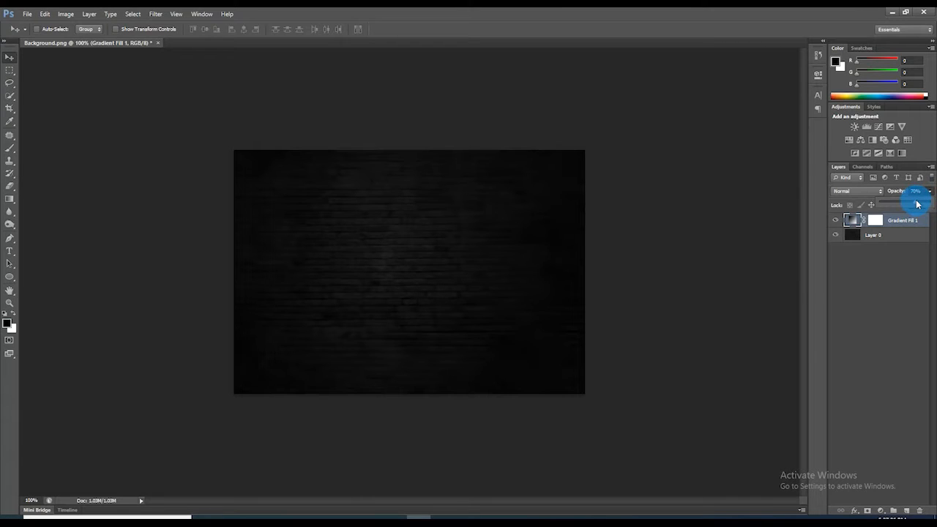
click(930, 192)
click(893, 331)
Group the brick wall layer with the gradient fill layer and name the group Background.
click(891, 235)
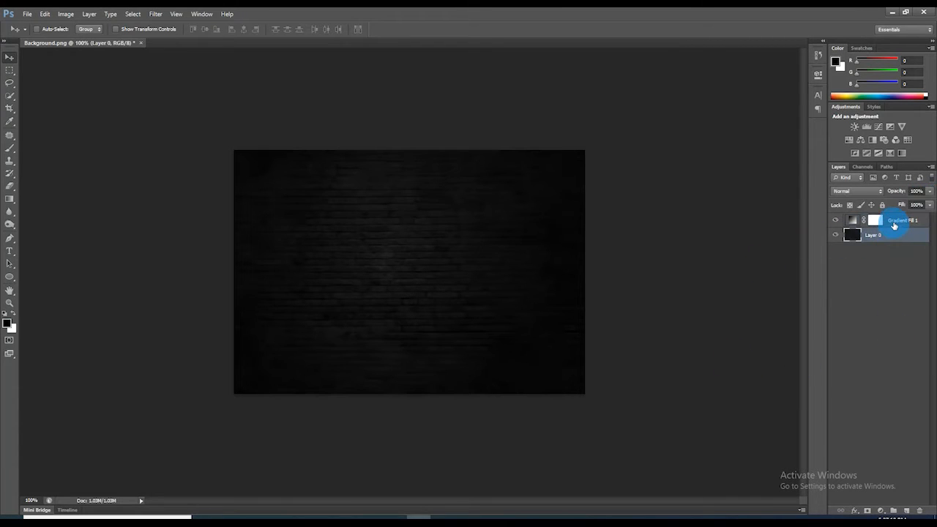
click(893, 223)
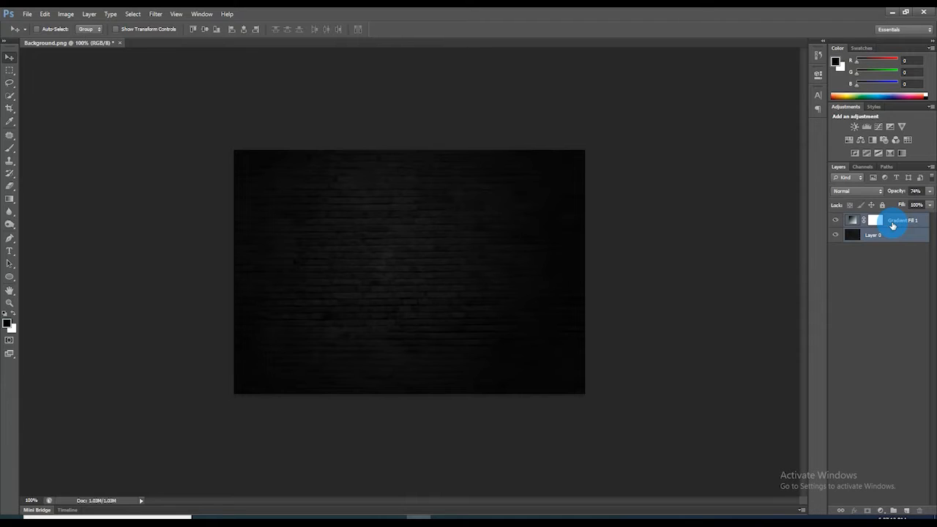
key(ctrl+g)
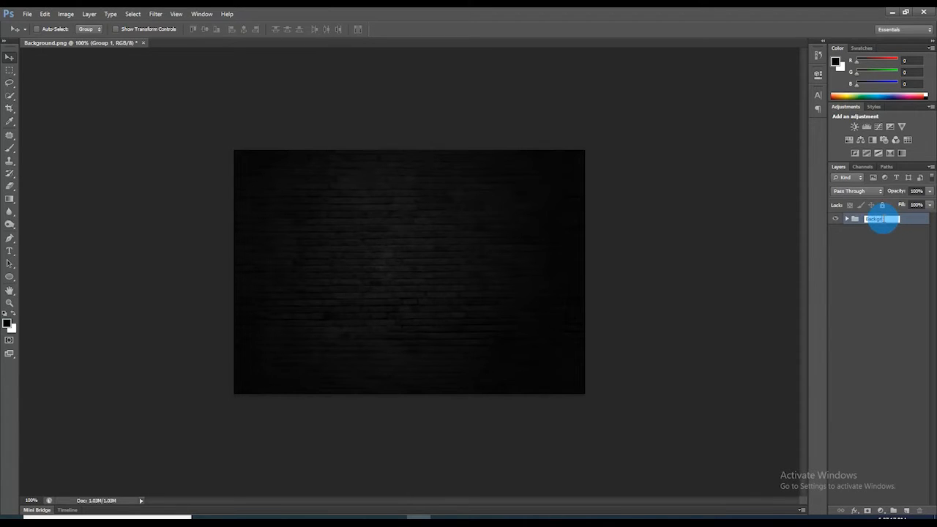
click(33, 292)
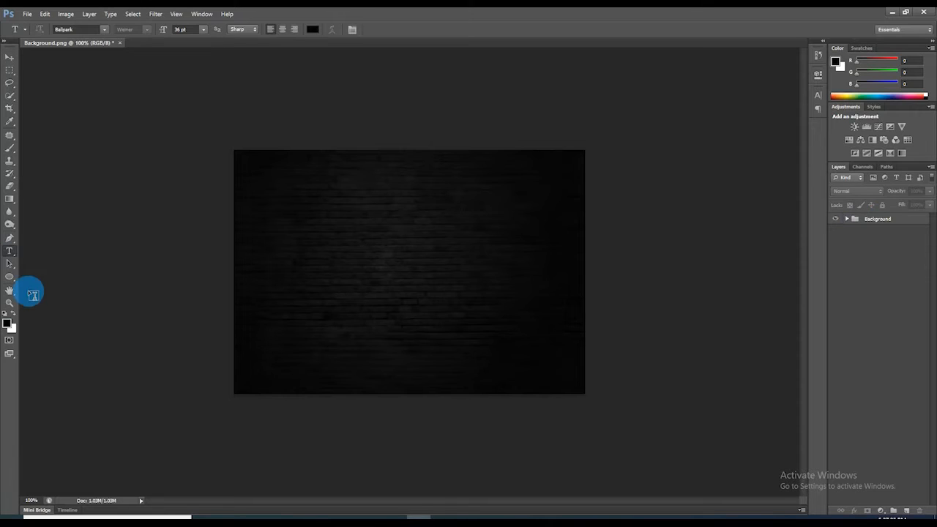
Draw an unfilled, white-outlined ellipse of about 419 × 447 px in the middle of the wall with a 4.15 pt stroke.
click(10, 280)
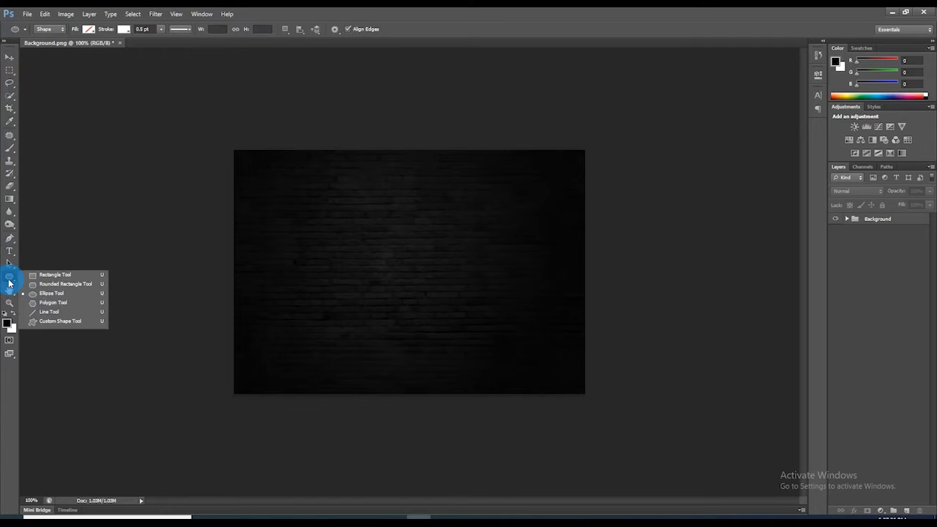
click(57, 294)
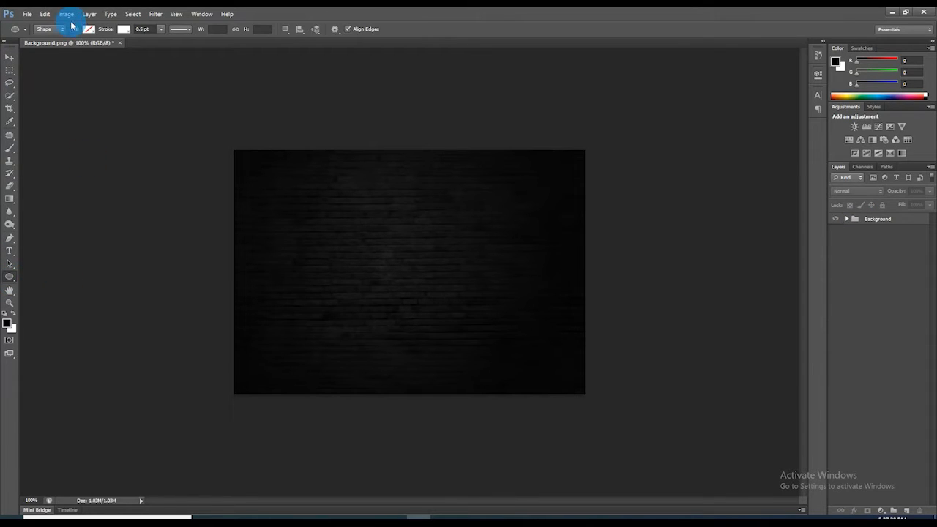
click(88, 29)
click(50, 51)
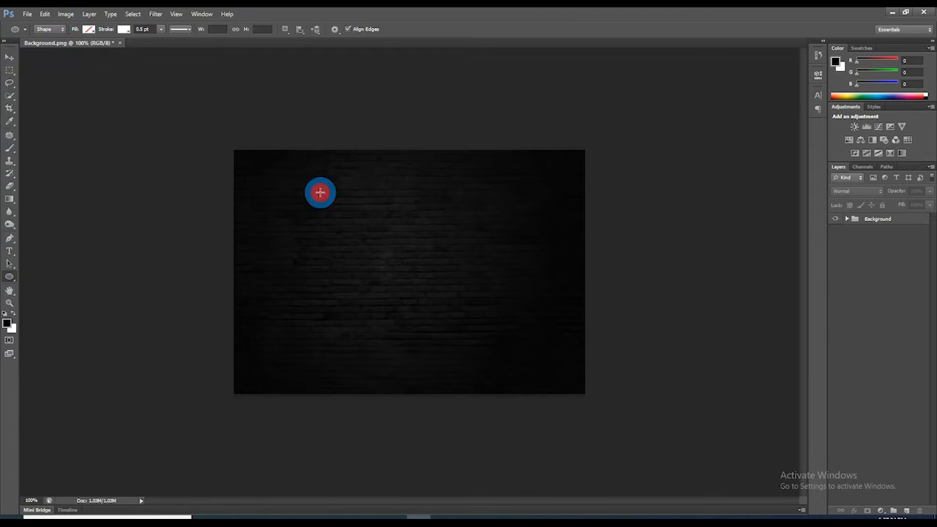
drag(315, 193, 573, 383)
key(ctrl+t)
drag(507, 370, 508, 378)
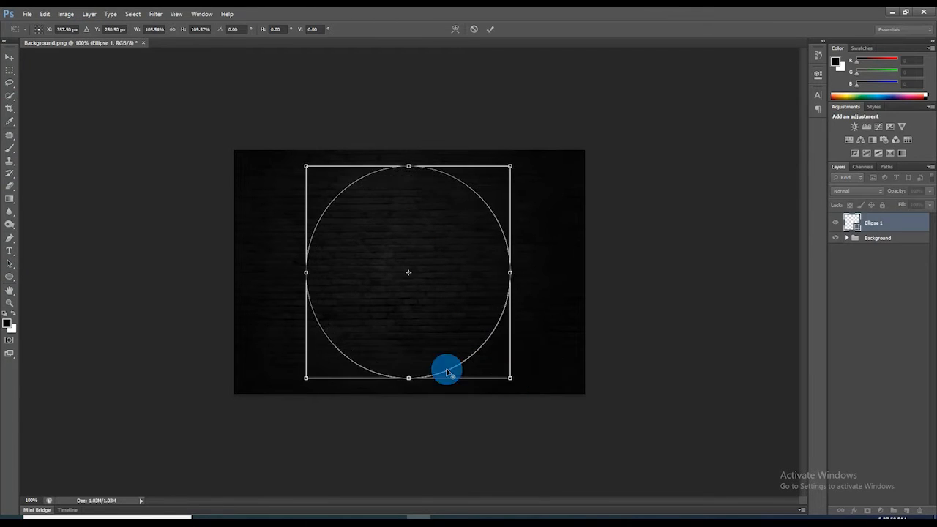
key(Return)
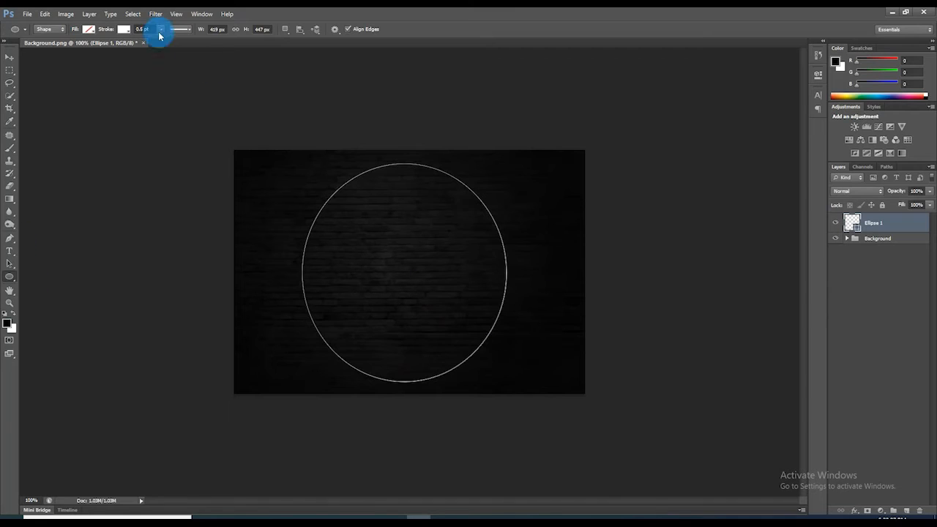
drag(164, 43, 161, 40)
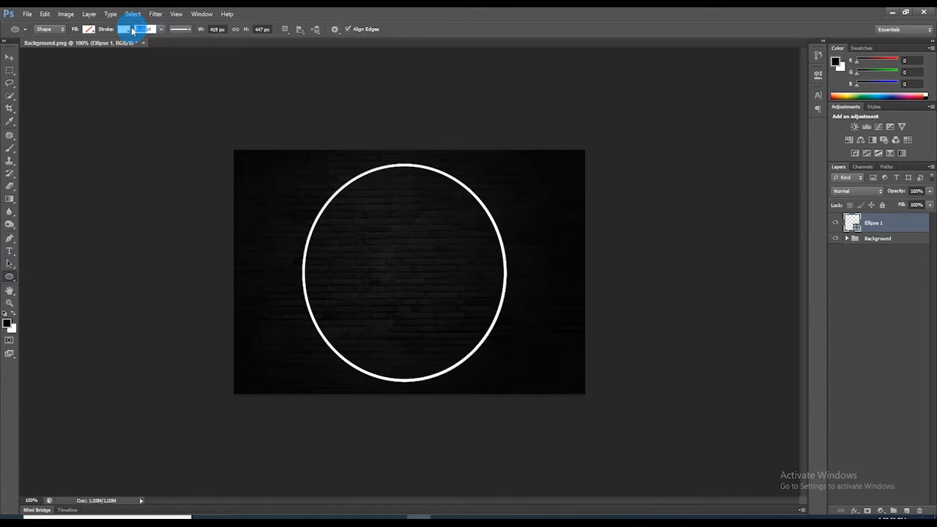
Duplicate the ellipse and shrink the copy to about 94%, forming an inner ring.
key(ctrl+j)
key(ctrl+t)
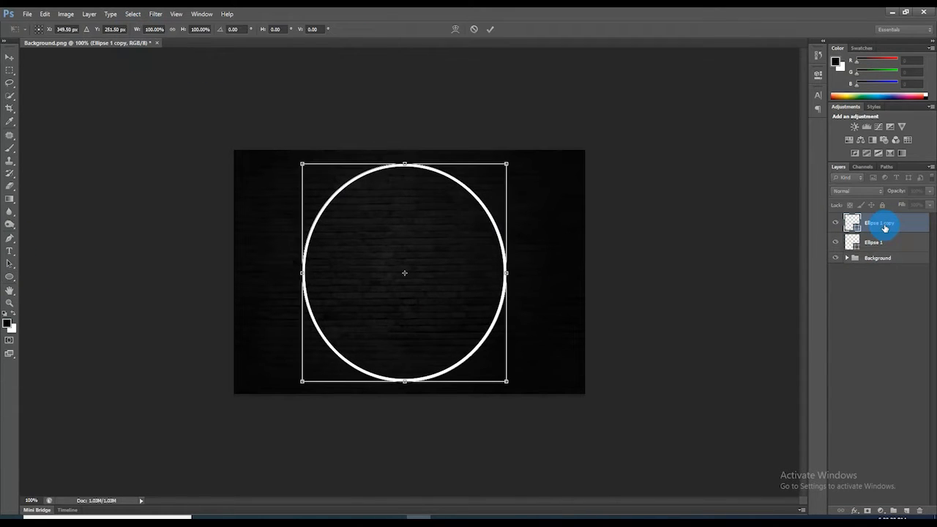
drag(507, 381, 501, 375)
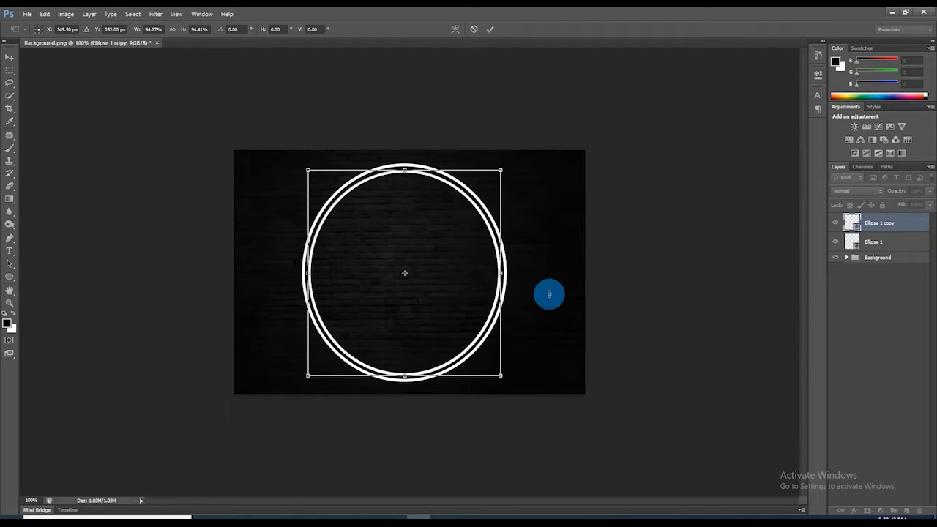
key(Return)
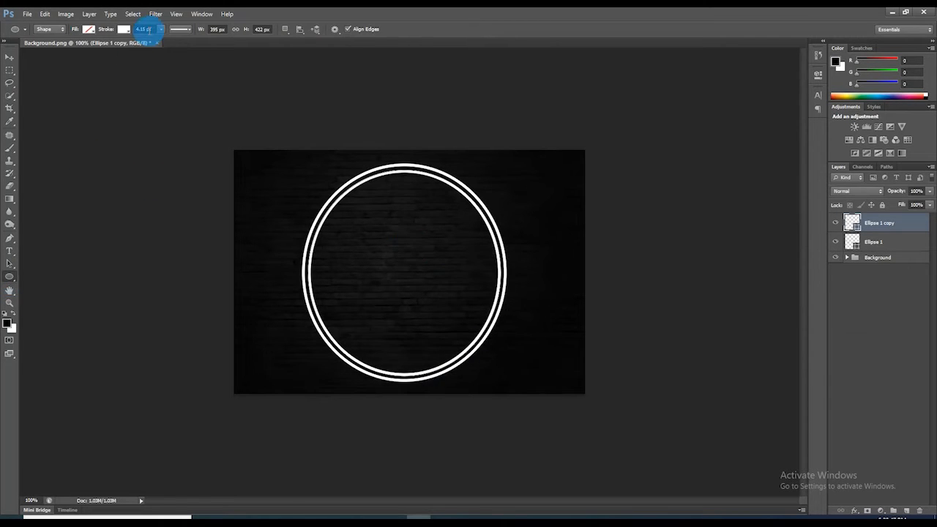
Make the inner ellipse's stroke thinner than the outer one.
click(161, 30)
mouse_move(164, 43)
mouse_down()
mouse_move(135, 26)
mouse_move(163, 43)
mouse_up()
click(161, 30)
click(920, 329)
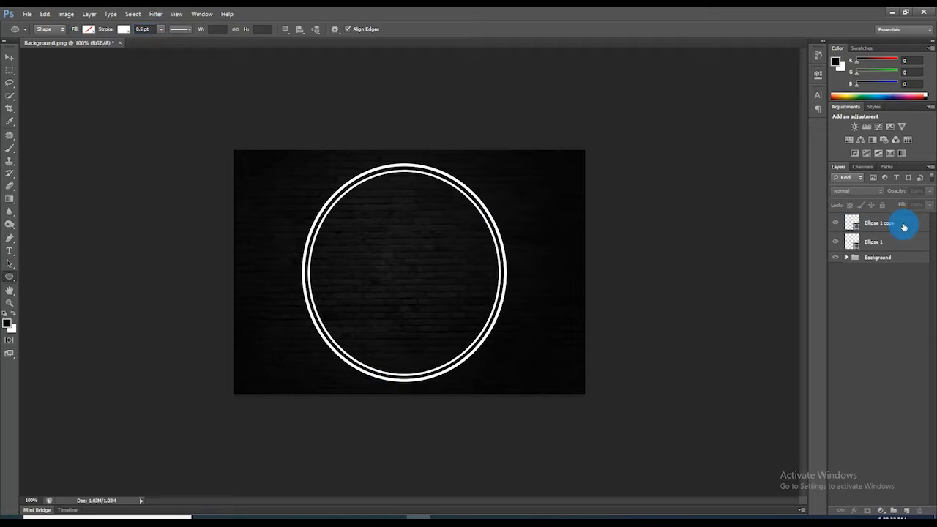
Add the text "Clipping Amazon" in white 36 pt Ballpark in the upper part of the ring.
click(10, 251)
click(104, 30)
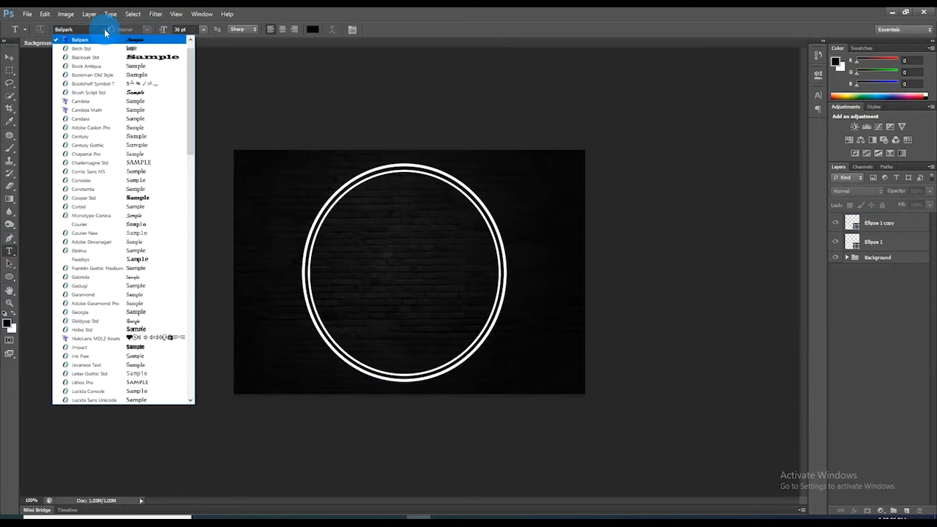
click(313, 30)
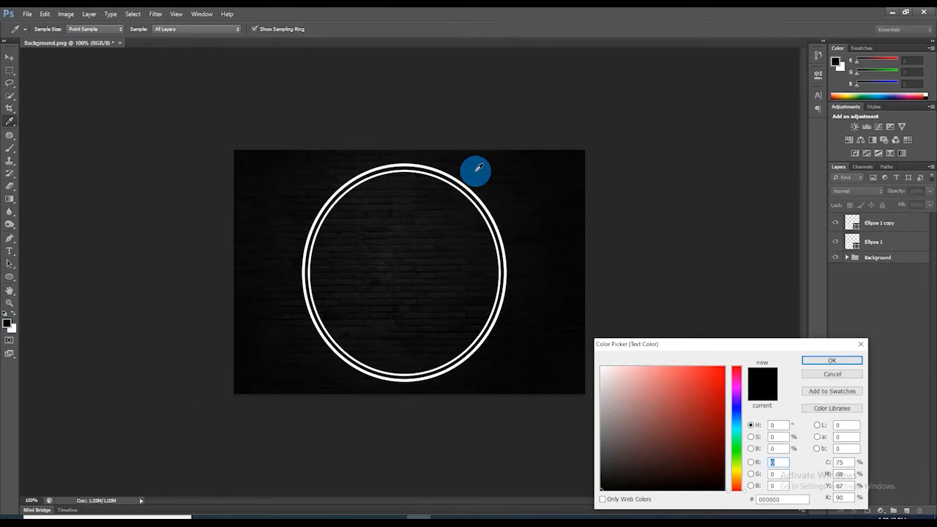
click(602, 368)
click(829, 362)
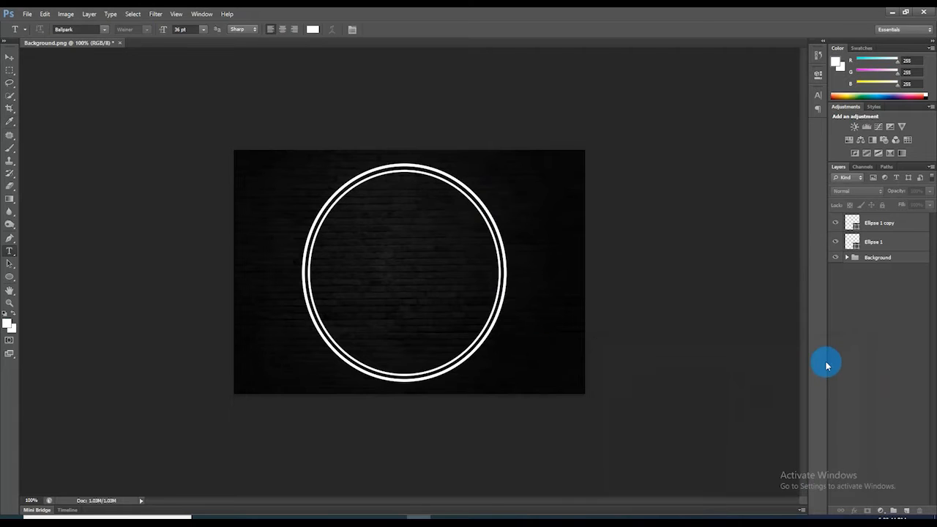
click(349, 232)
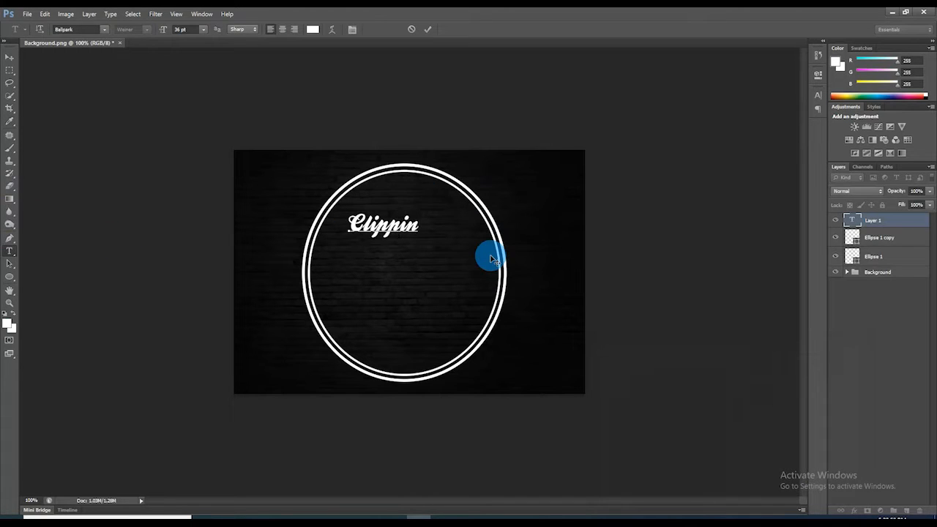
text(Clipping Amazon)
click(875, 330)
Centre the "Clipping Amazon" text within the ring and enlarge it to about 110%.
key(v)
click(425, 234)
click(468, 217)
click(873, 224)
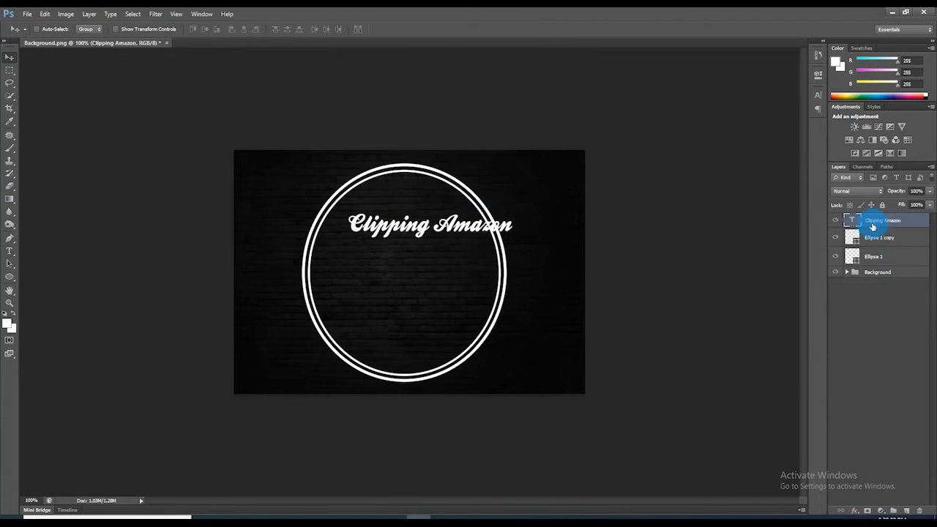
drag(396, 230, 373, 236)
key(ctrl+t)
mouse_move(483, 242)
mouse_down()
mouse_move(457, 230)
mouse_move(490, 244)
mouse_up()
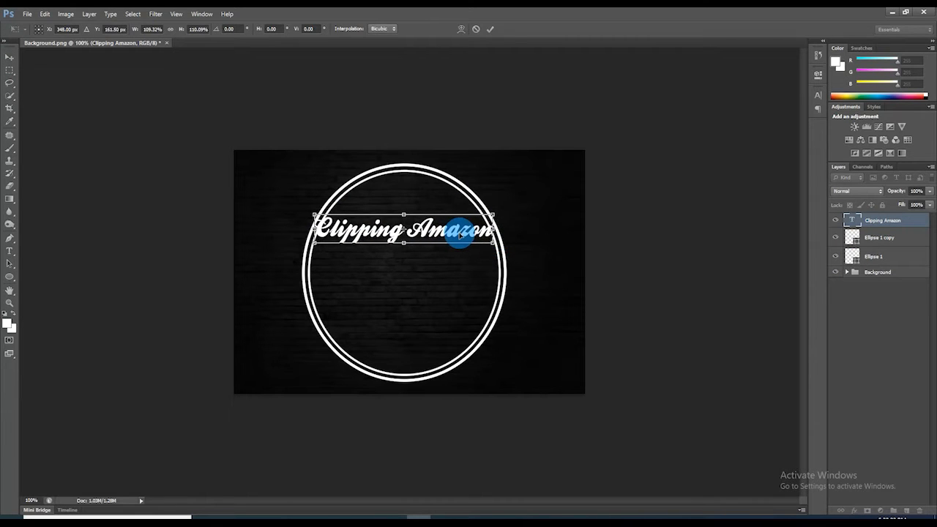
key(Return)
Duplicate the "Clipping Amazon" text just below the original and cut the copy down to the letter "A".
alt+drag(456, 233, 456, 268)
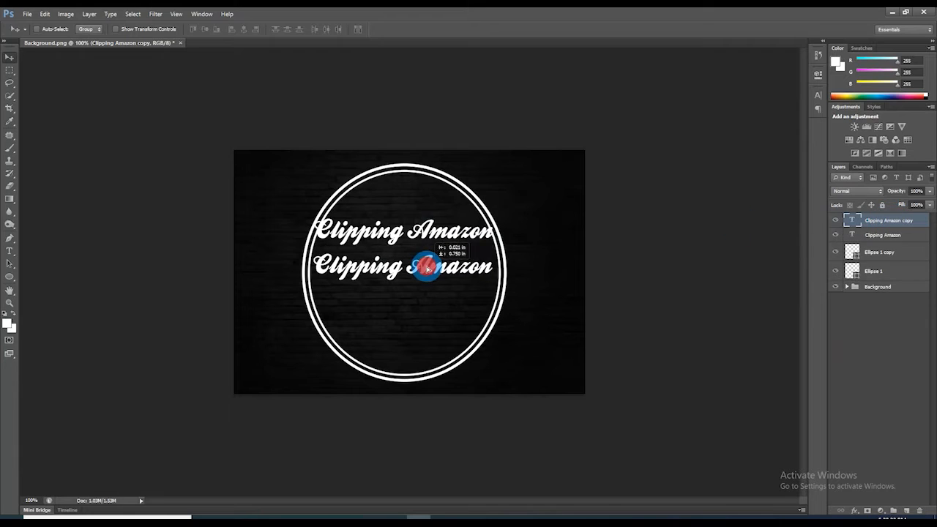
key(t)
drag(313, 266, 414, 268)
key(Delete)
click(338, 271)
key(Delete)
key(Delete)
key(Delete)
key(Delete)
key(Delete)
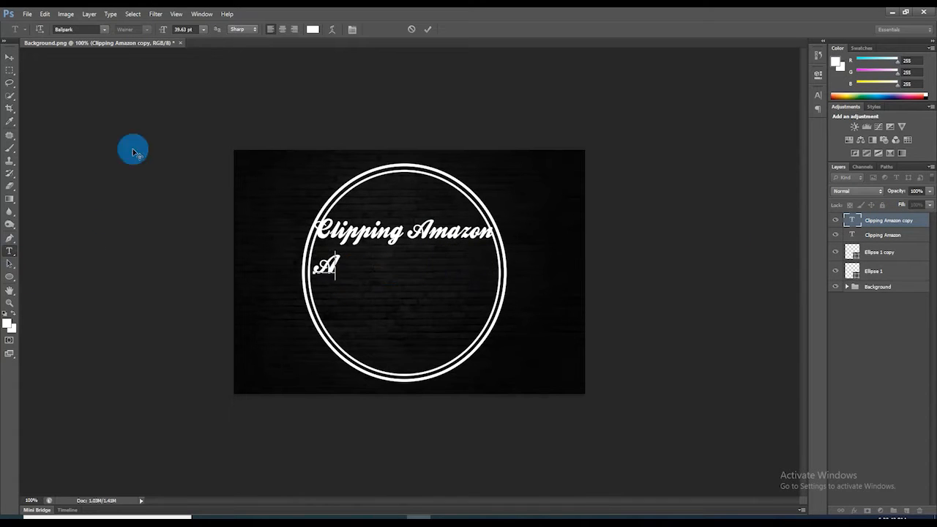
Centre the "A" beneath "Clipping Amazon" and enlarge it slightly.
click(10, 57)
drag(329, 266, 421, 285)
key(ctrl+t)
drag(413, 269, 406, 307)
key(Return)
drag(876, 222, 920, 510)
Duplicate the "Clipping Amazon" text below the "A" and change the copy's wording to "Photo Editing Company".
click(889, 237)
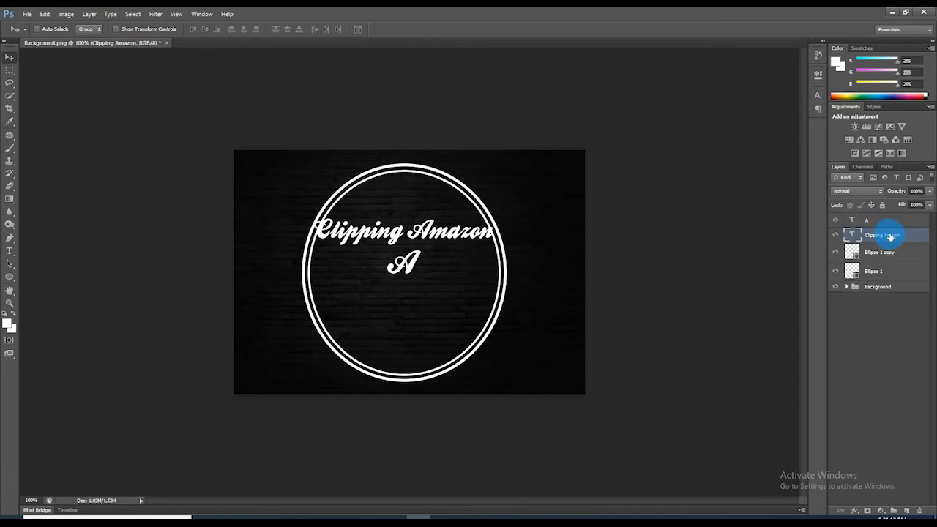
key(ctrl+j)
drag(437, 231, 437, 290)
click(10, 251)
drag(318, 294, 514, 302)
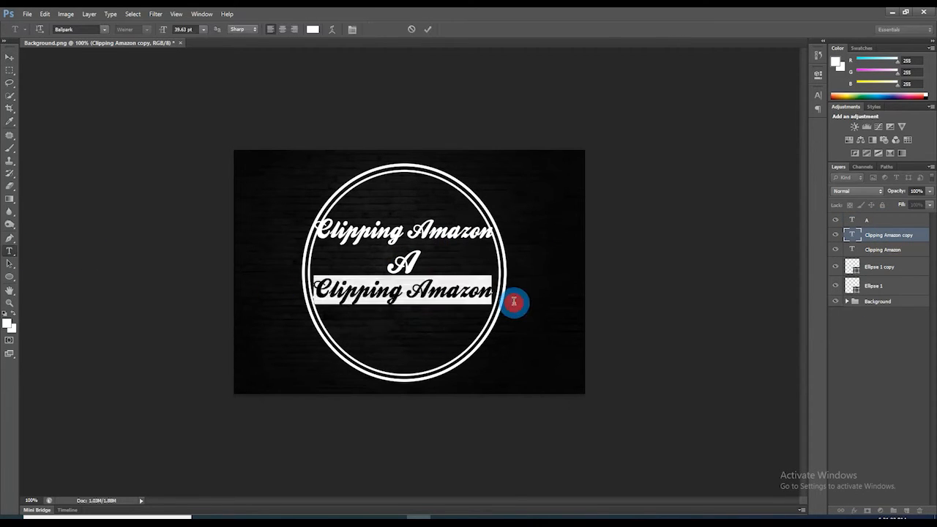
text(Photo Editing Compan)
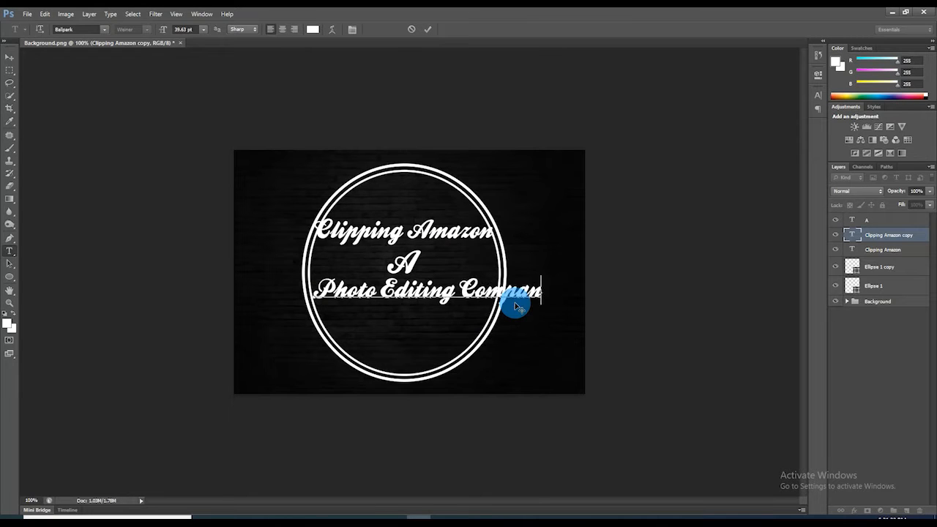
text(y)
Centre "Photo Editing Company" in the ring and shift "A" and "Clipping Amazon" down to space the three lines evenly.
click(9, 58)
drag(416, 291, 386, 304)
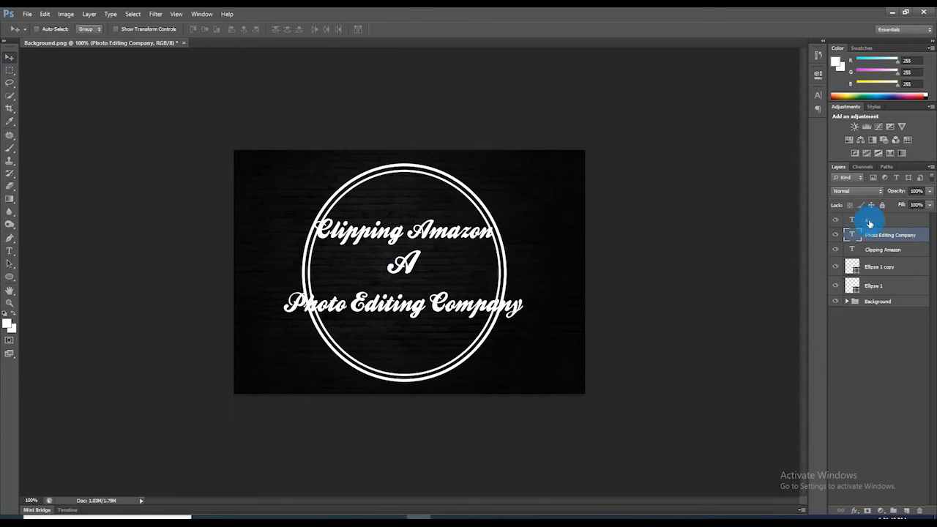
click(870, 224)
drag(397, 256, 398, 268)
click(879, 249)
drag(398, 234, 398, 248)
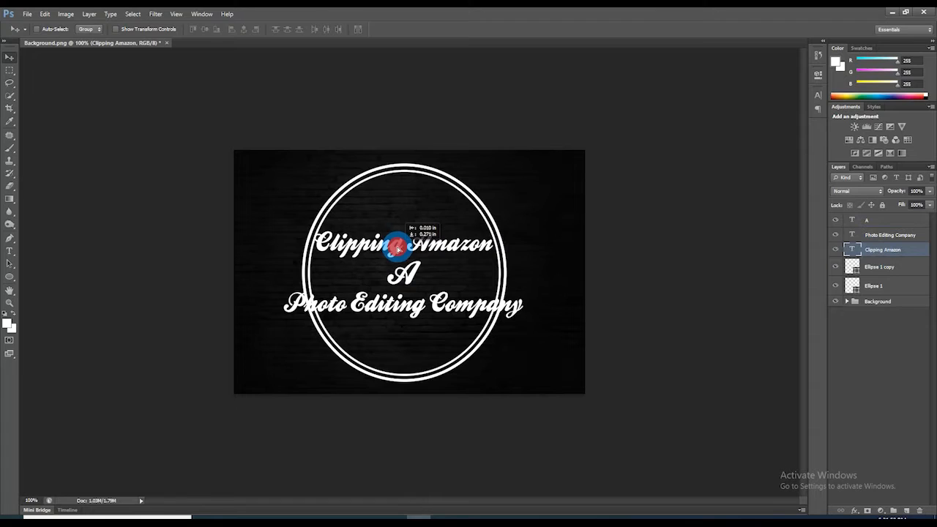
Add a layer mask to both the inner and outer ring ellipses.
click(868, 359)
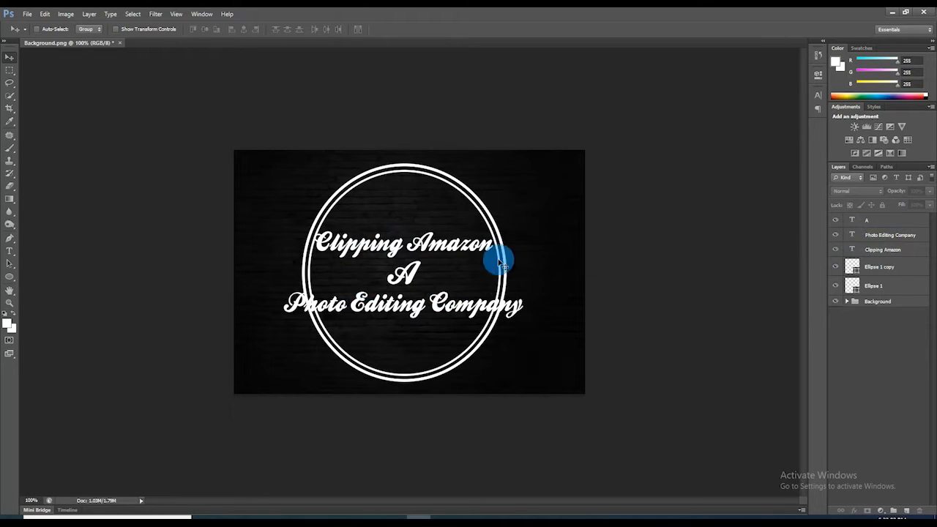
click(880, 269)
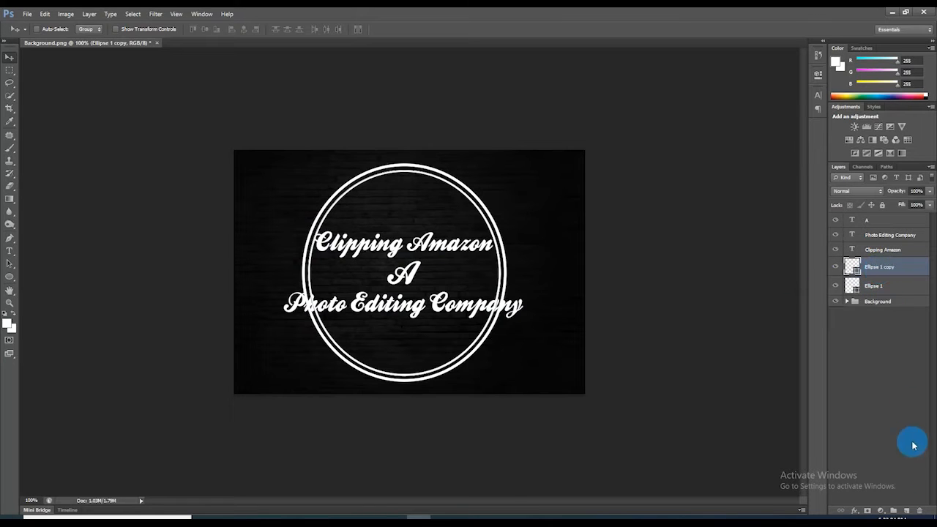
click(868, 510)
click(879, 285)
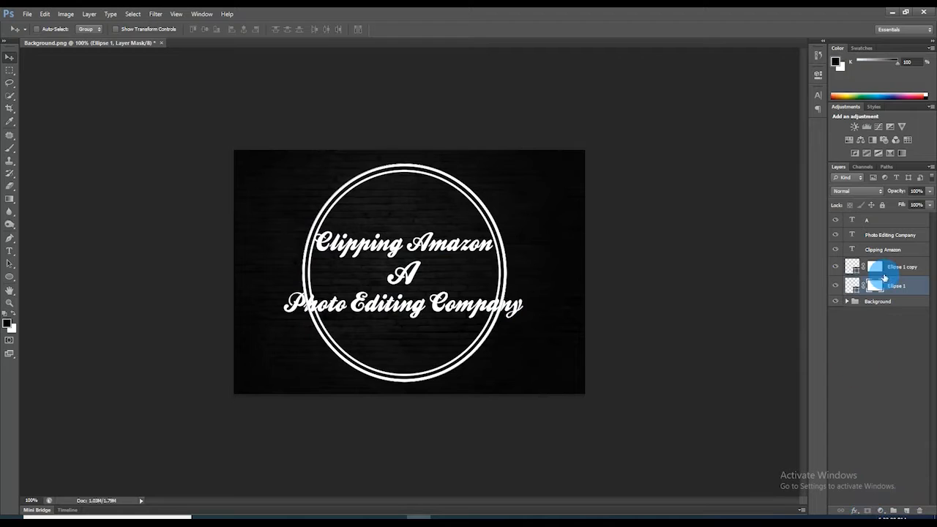
Select a rectangle around the three text lines and fill it with black on the outer ring's mask.
drag(10, 69, 36, 84)
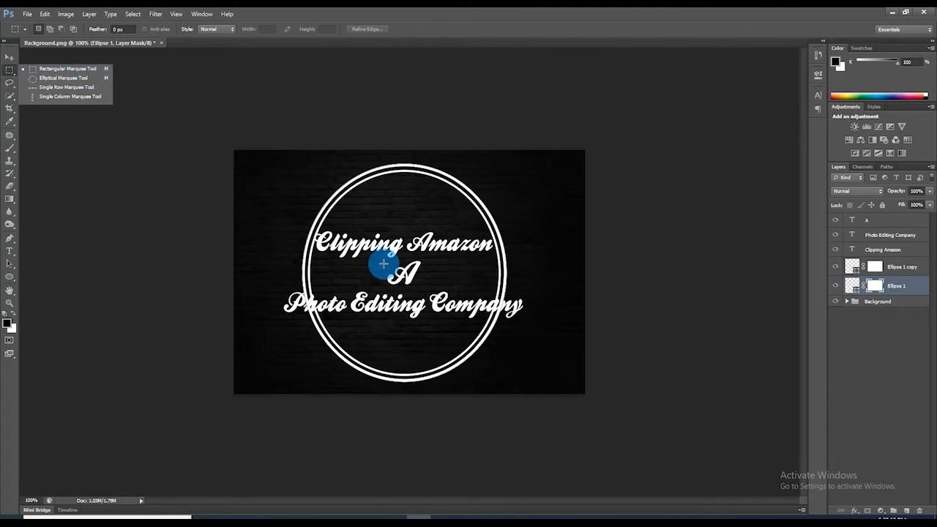
drag(262, 226, 526, 326)
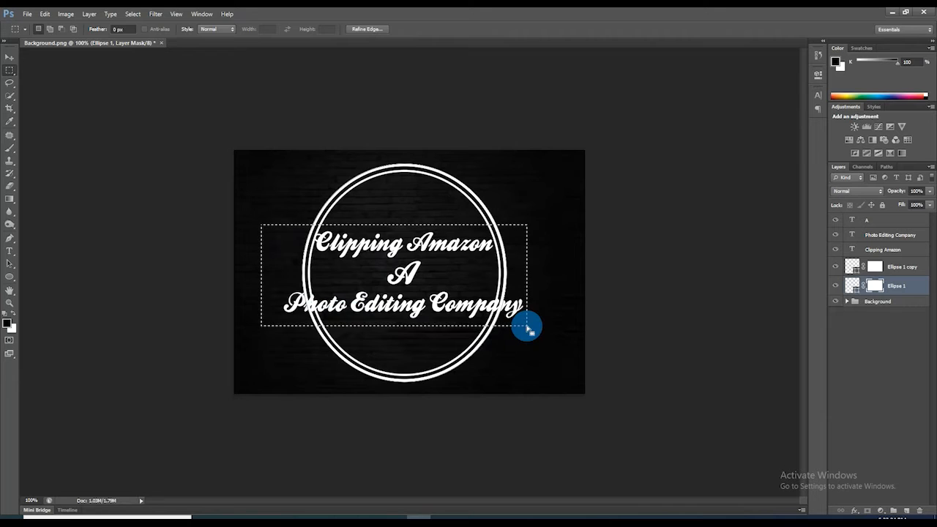
click(8, 322)
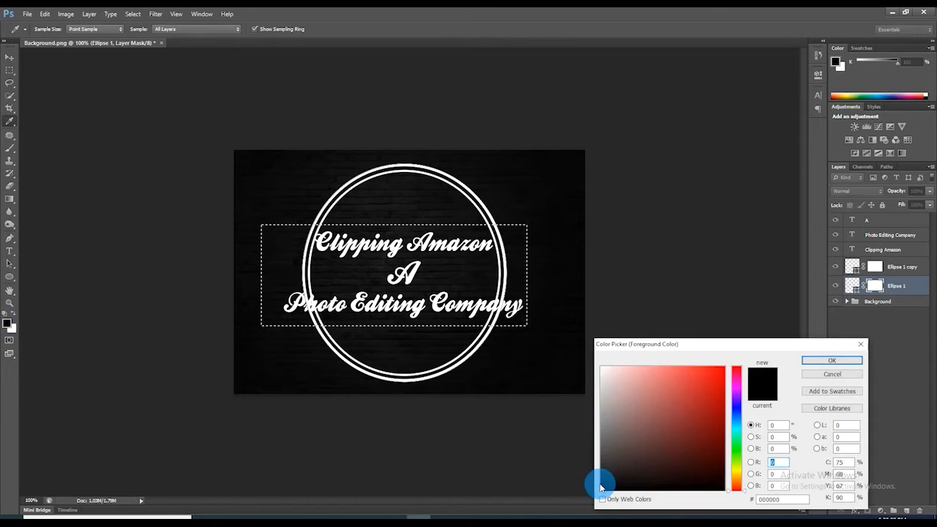
click(805, 361)
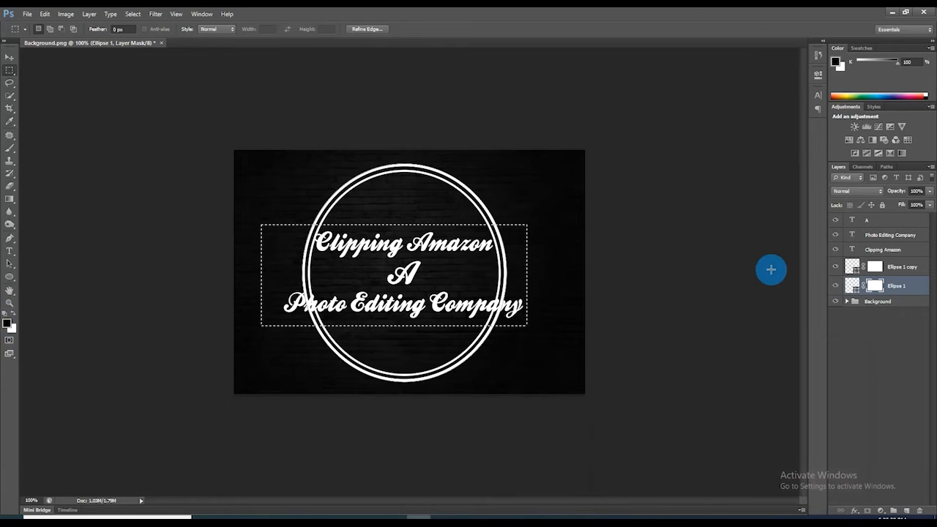
key(alt+BackSpace)
Hide the inner ring within the same rectangle by filling its mask with black, and clear the selection.
click(895, 268)
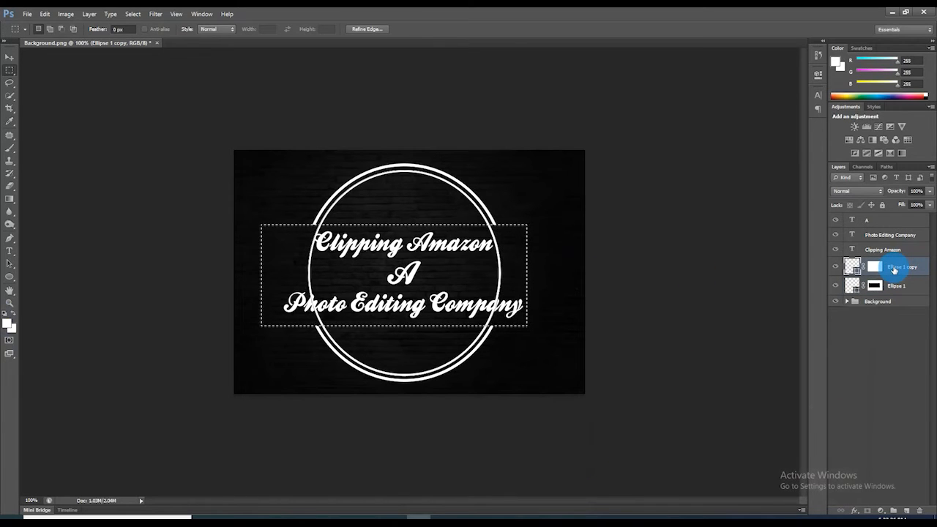
click(878, 268)
key(v)
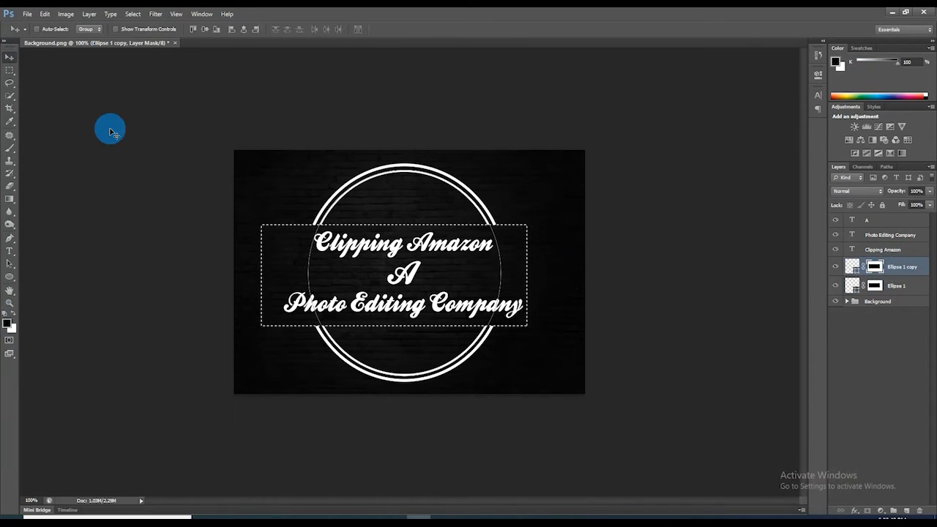
key(ctrl+d)
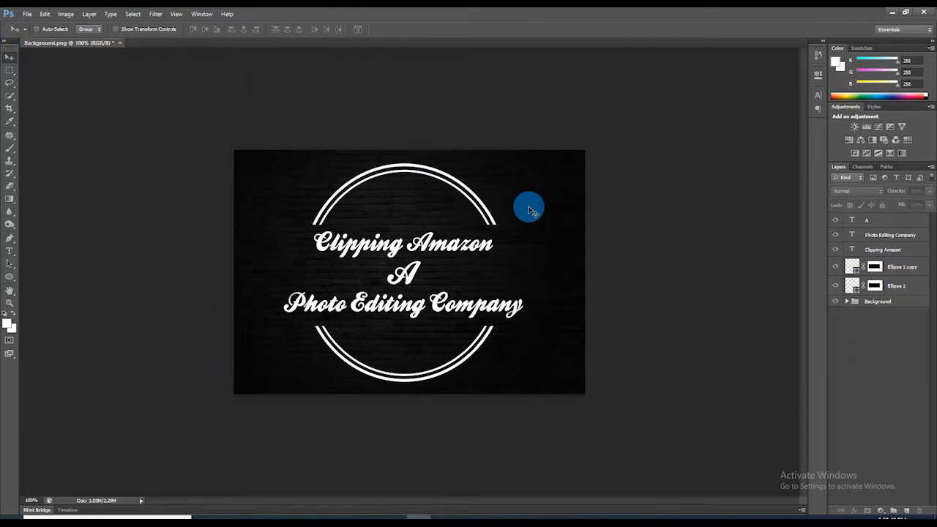
Recolour the "Clipping Amazon" text bright orange.
click(883, 251)
double_click(851, 249)
click(313, 29)
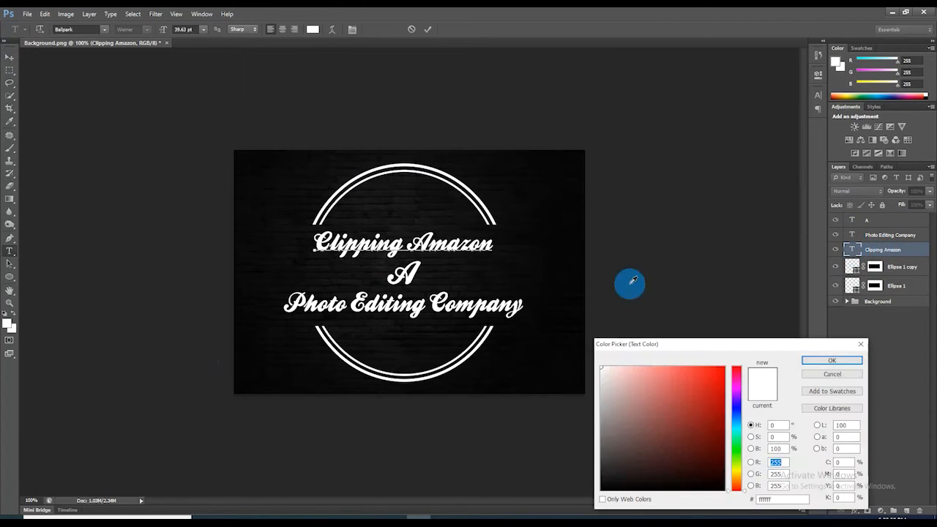
click(737, 476)
click(719, 375)
click(735, 480)
click(716, 418)
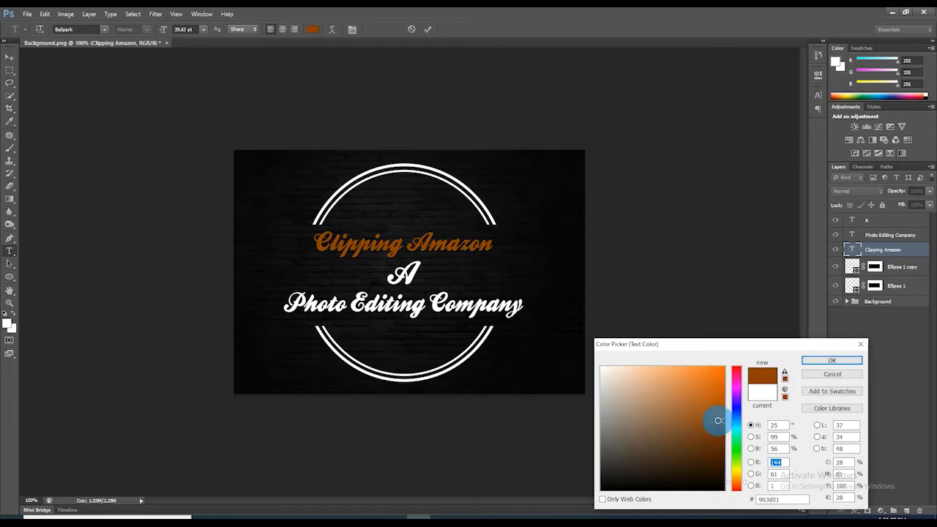
click(708, 374)
click(826, 362)
Recolour the "Photo Editing Company" text bright cyan.
double_click(852, 236)
click(312, 30)
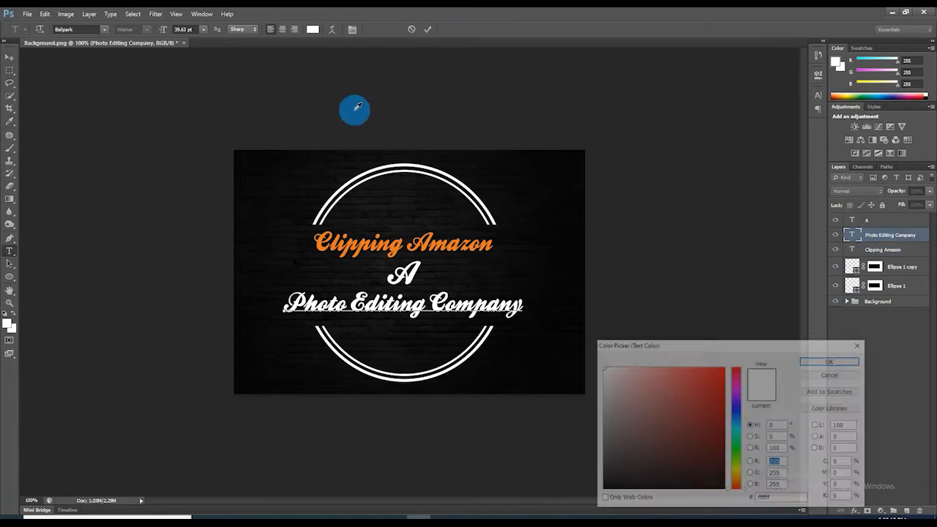
click(736, 427)
click(711, 381)
click(724, 368)
click(831, 361)
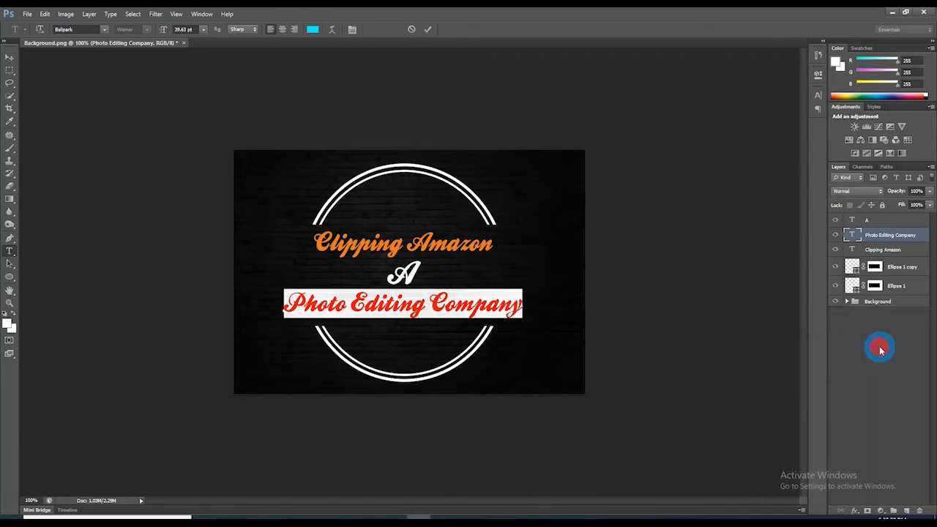
Give the inner ring an orange stroke sampled from the "Clipping Amazon" text.
click(903, 268)
double_click(852, 266)
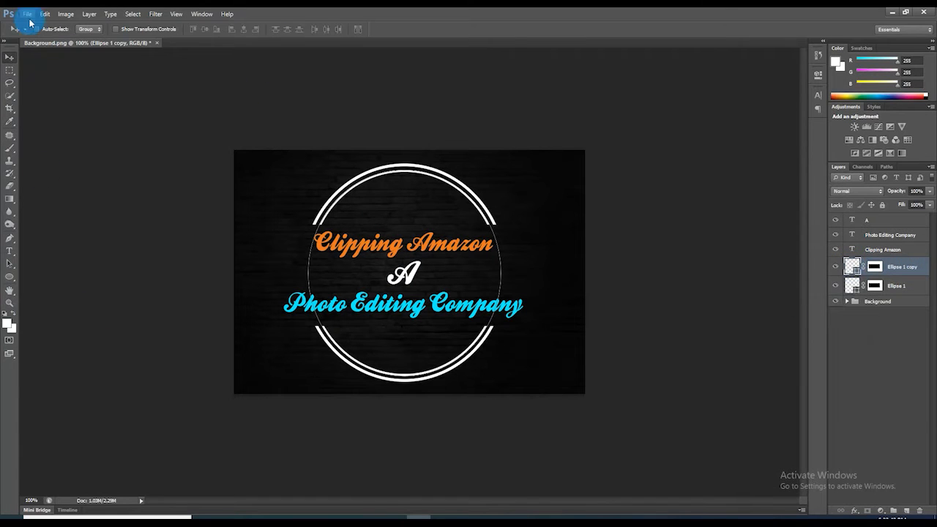
key(u)
click(121, 31)
click(82, 110)
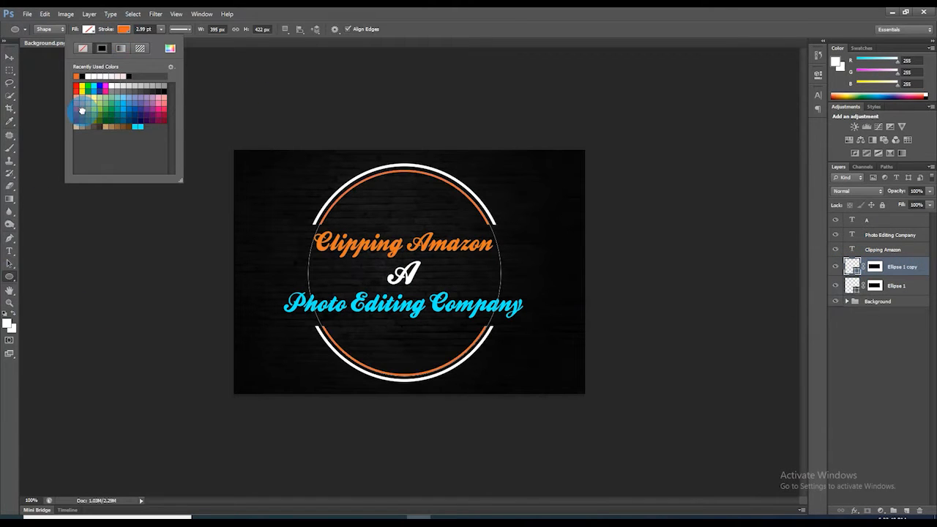
click(121, 30)
click(122, 31)
click(170, 48)
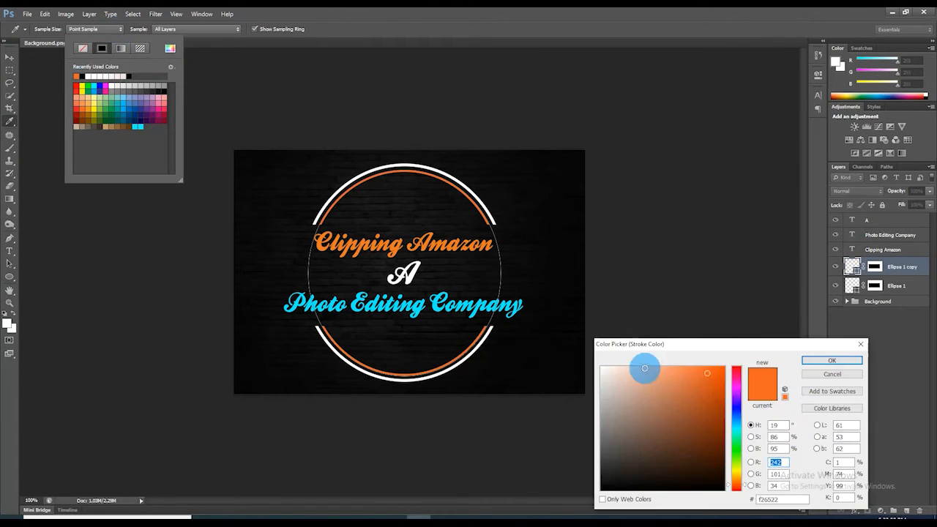
click(476, 244)
click(825, 361)
Give the outer ring a cyan stroke sampled from the "Photo Editing Company" text, and deselect the layer.
click(887, 286)
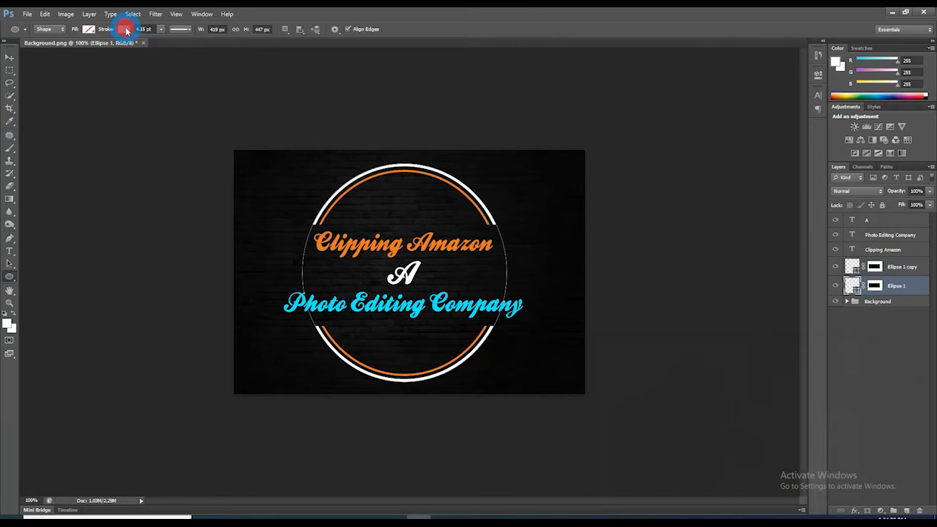
click(121, 30)
click(170, 48)
click(421, 306)
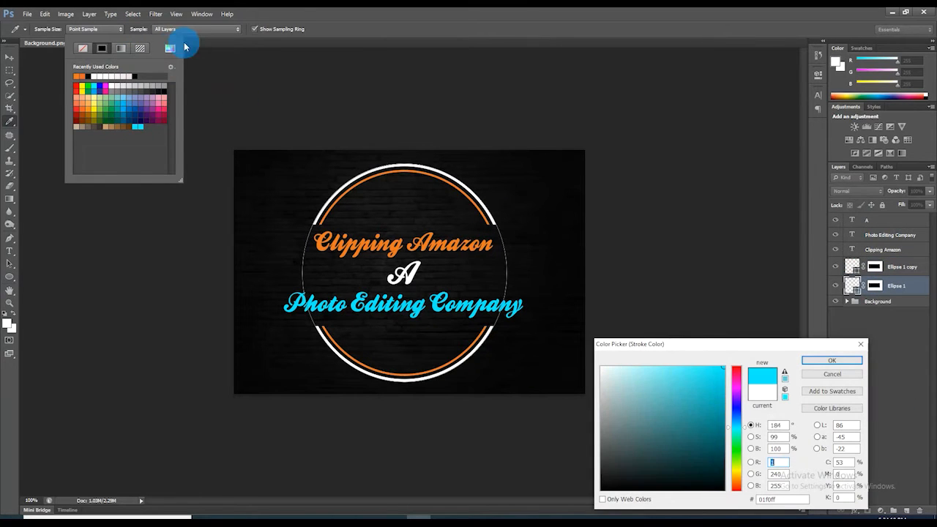
click(837, 362)
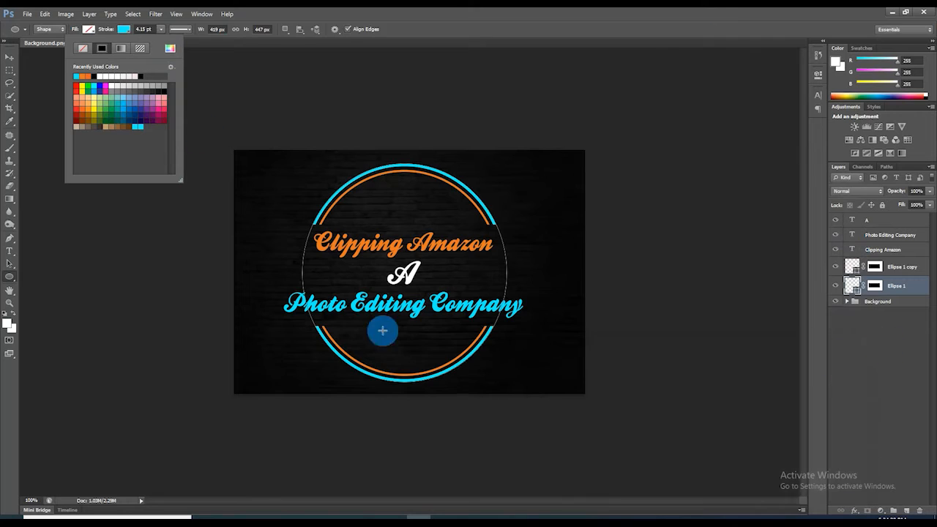
click(170, 48)
click(825, 362)
click(10, 57)
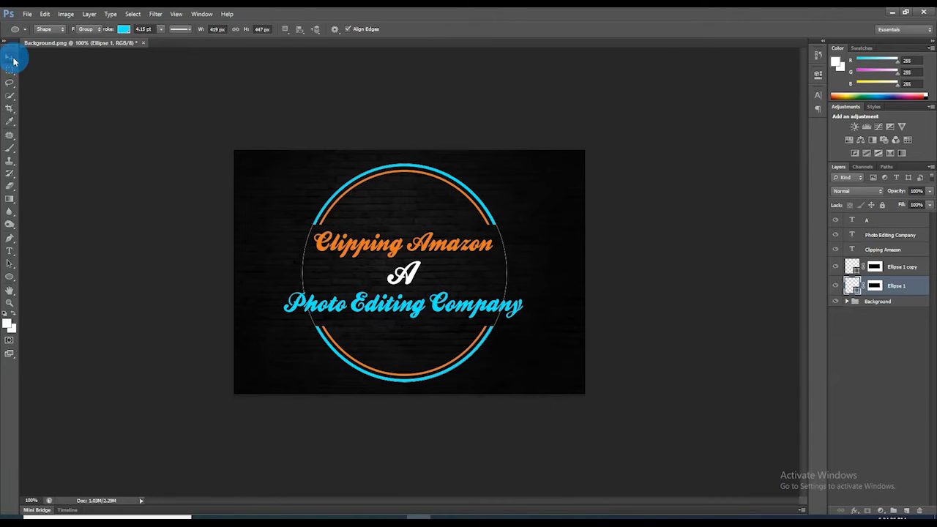
click(891, 336)
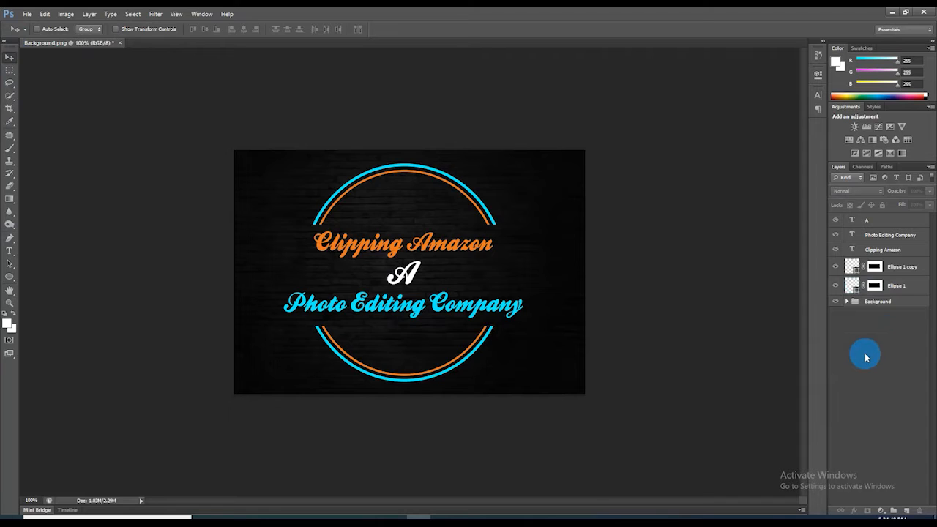
Apply a Bevel & Emboss layer style to the "Clipping Amazon" text with a depth of 250%.
click(881, 252)
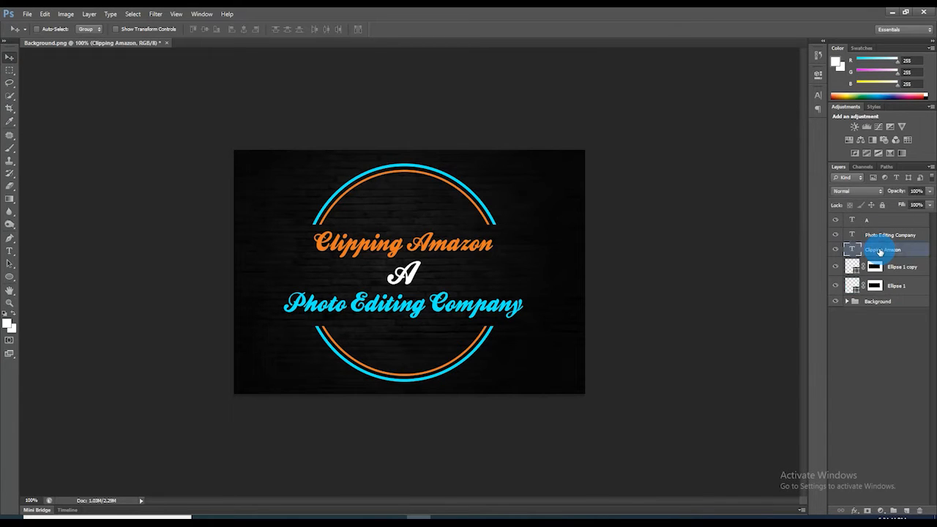
right_click(881, 252)
click(815, 167)
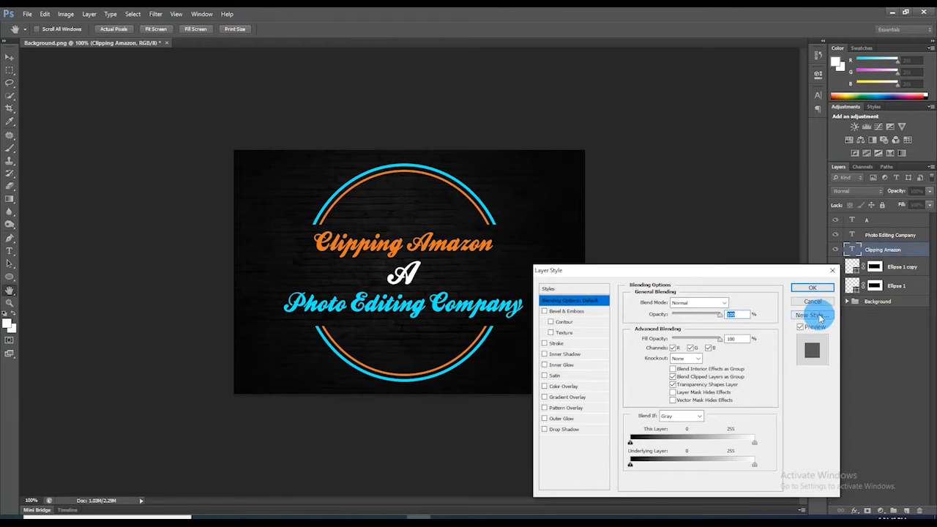
drag(710, 276, 618, 71)
click(867, 240)
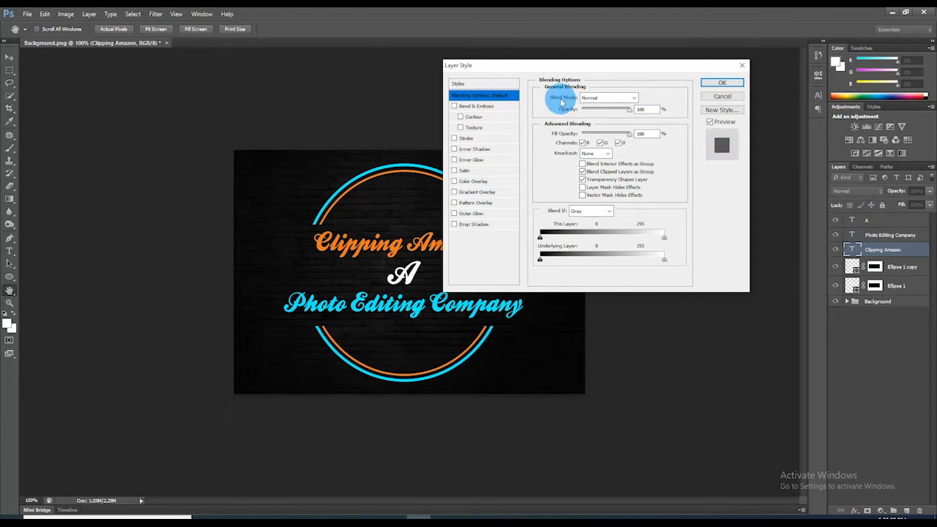
click(478, 106)
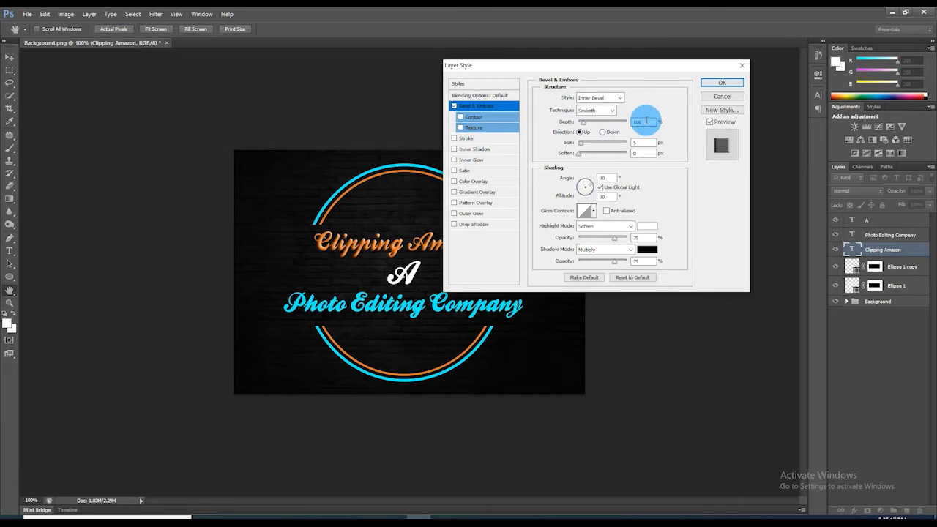
click(628, 122)
text(250)
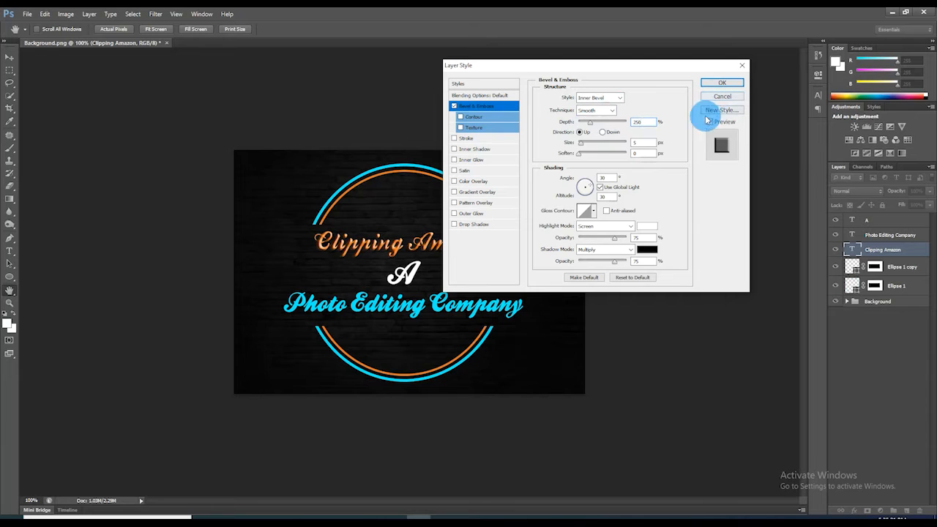
Set the bevel's size to 28 px, its highlight opacity to 100% and its shadow opacity to 0%.
click(626, 143)
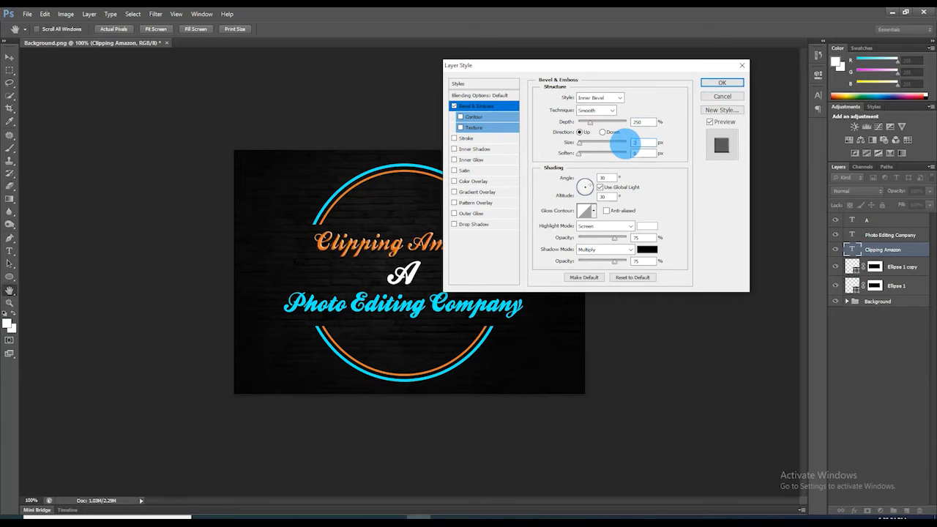
text(28)
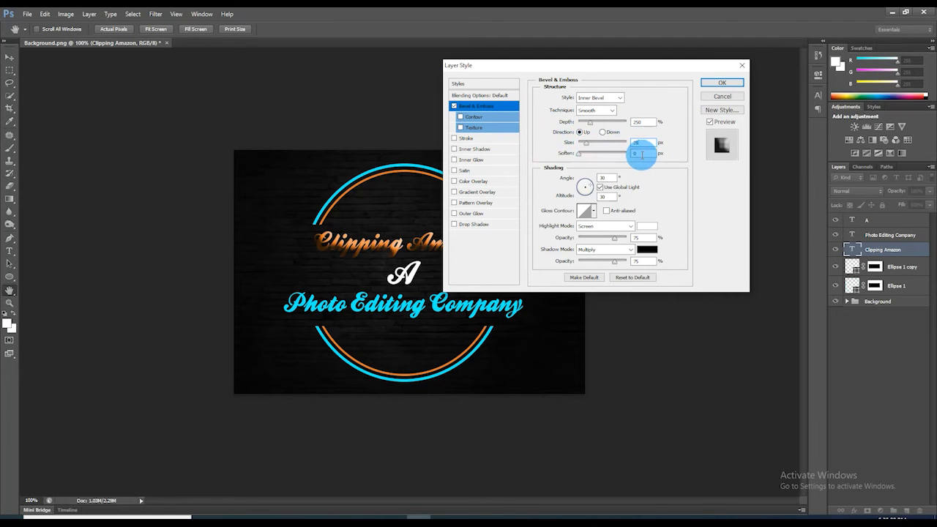
drag(614, 238, 577, 262)
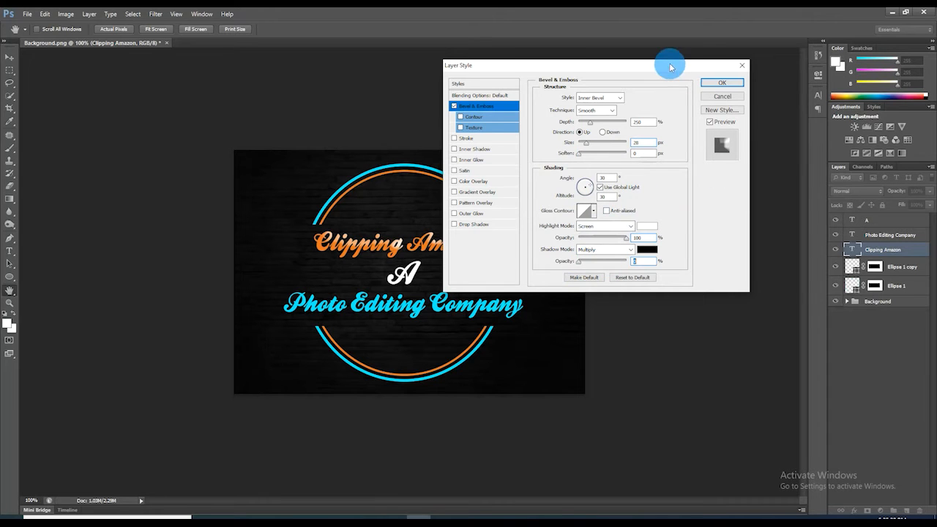
drag(670, 67, 775, 33)
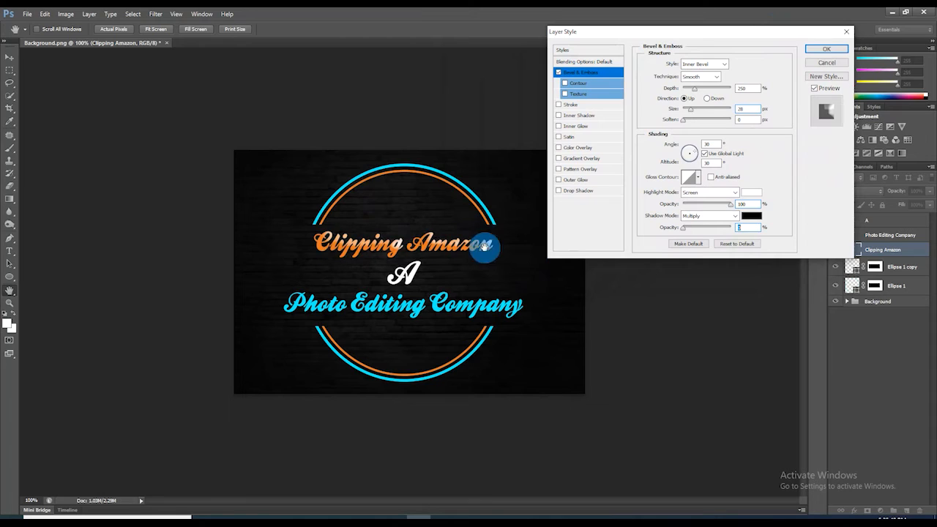
Adjust the bevel size on "Clipping Amazon", trying 25 px and raising it to 90 px.
drag(683, 229, 671, 230)
drag(692, 111, 693, 115)
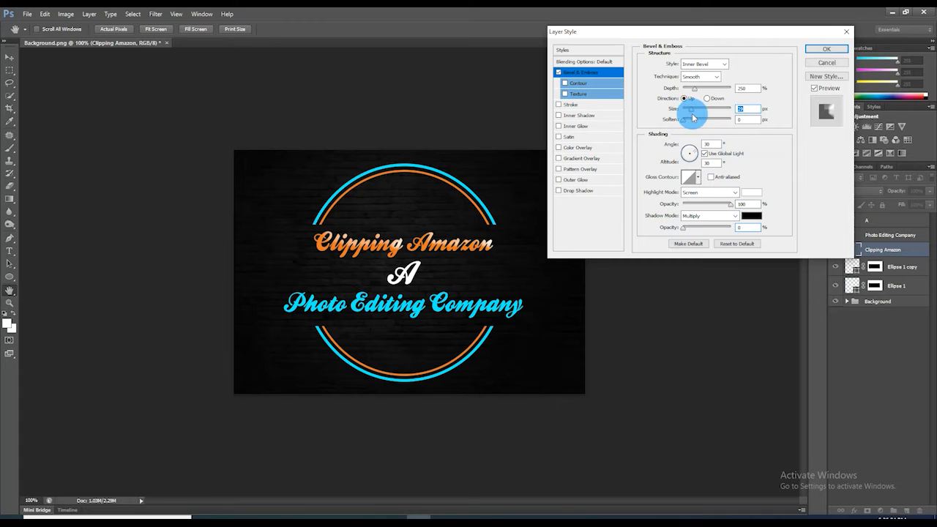
drag(750, 112, 735, 111)
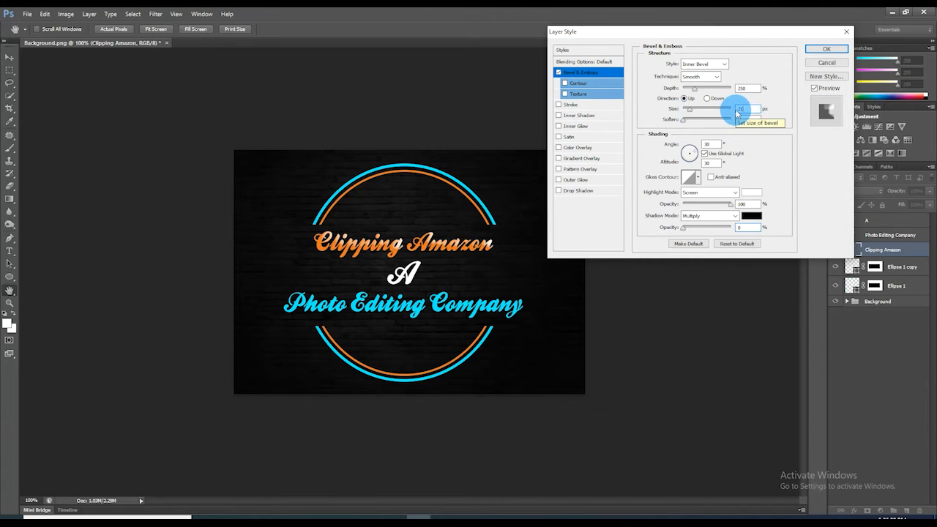
text(25)
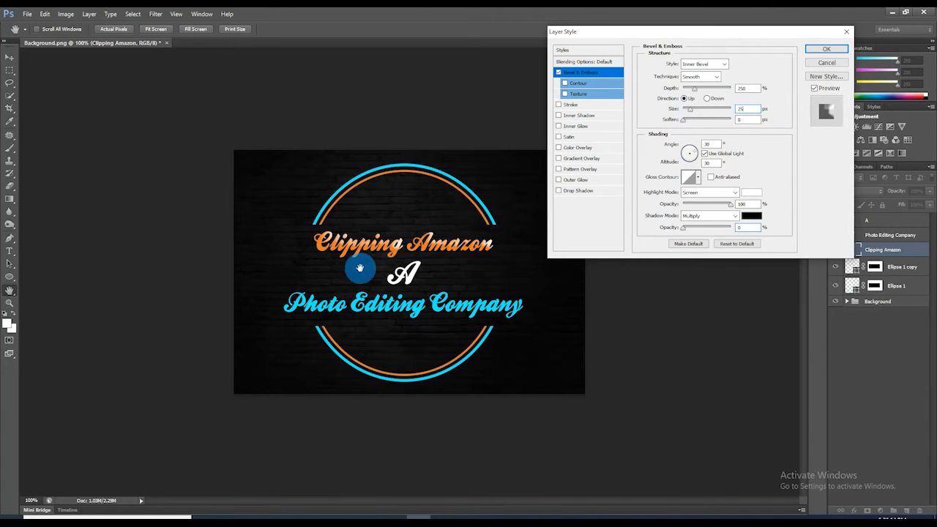
drag(742, 108, 702, 110)
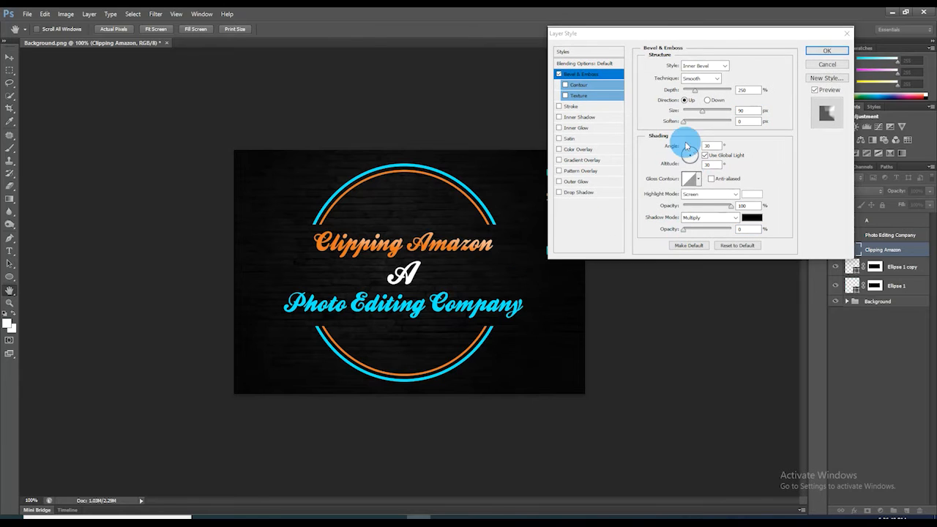
Set the bevel's shadow colour to white and add a drop shadow with 40% opacity to the "Clipping Amazon" text.
click(750, 218)
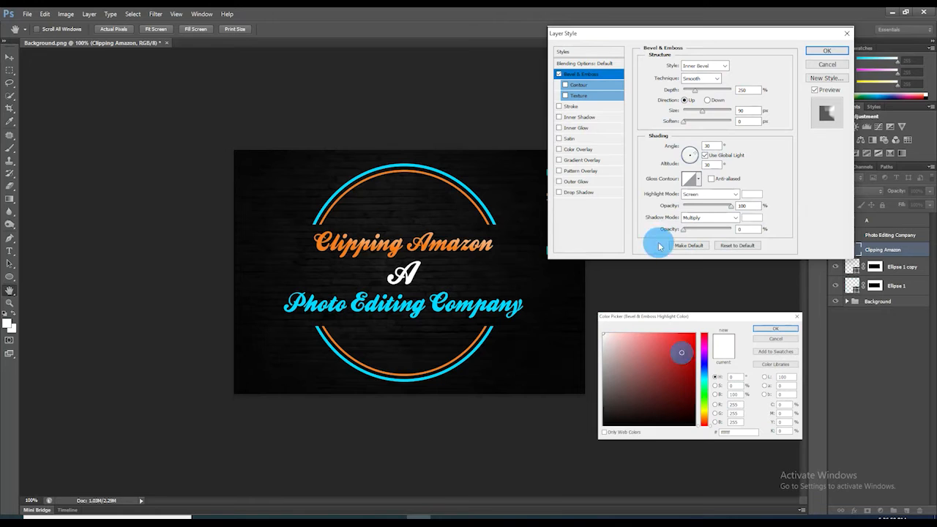
click(777, 329)
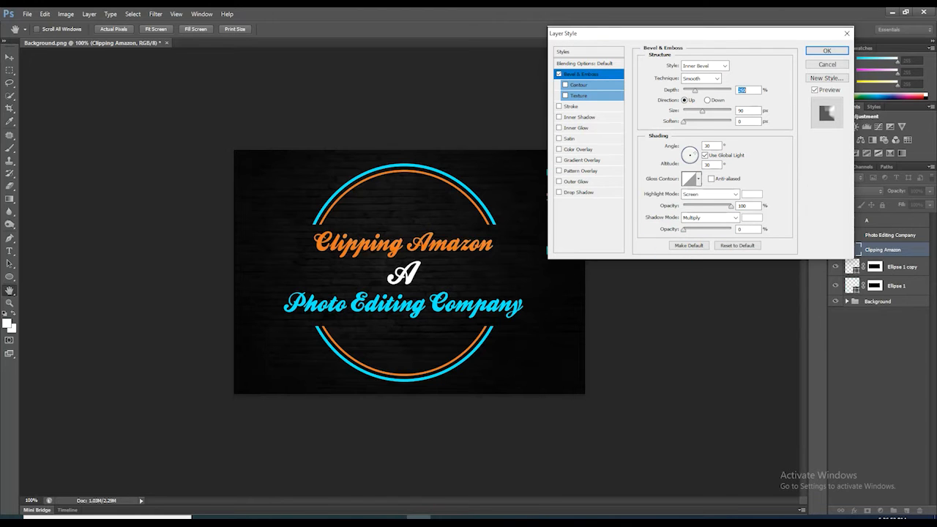
click(576, 192)
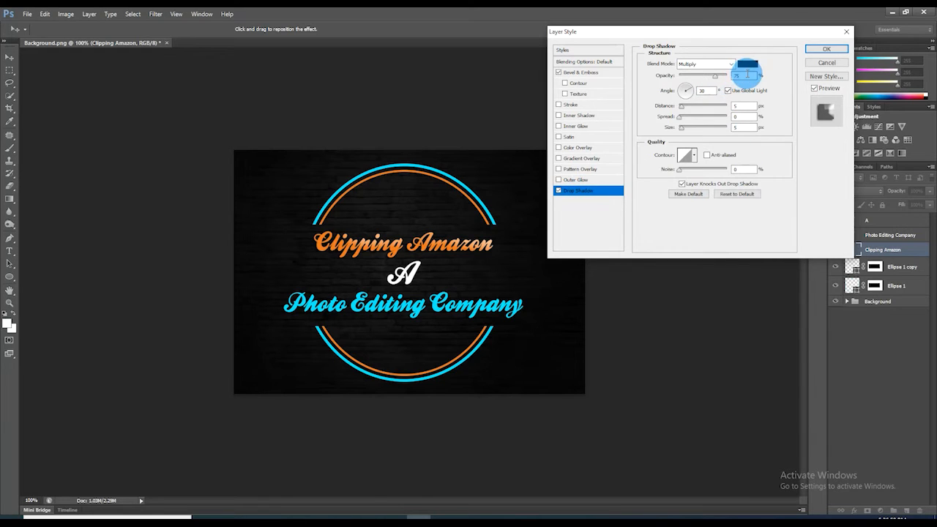
click(733, 75)
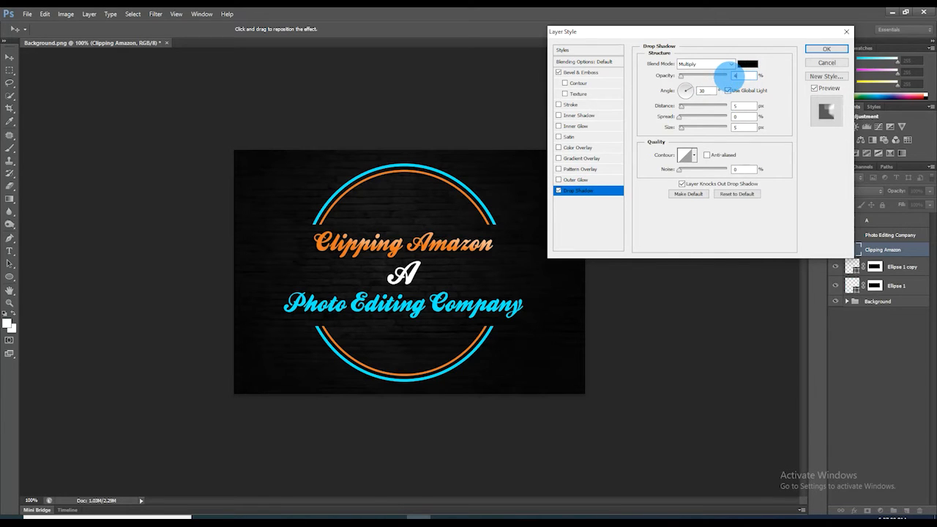
click(701, 90)
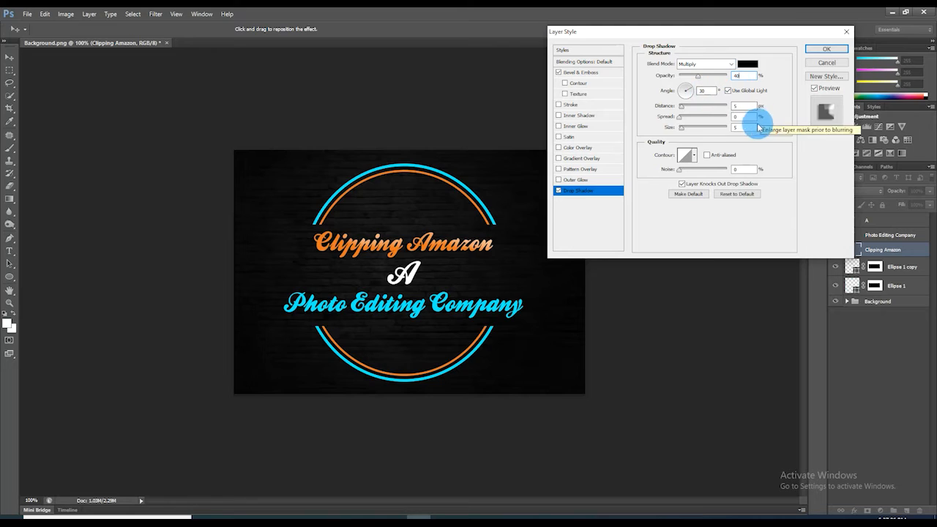
Set the drop shadow's distance to 21 px and size to 18 px, and apply the layer style.
click(730, 106)
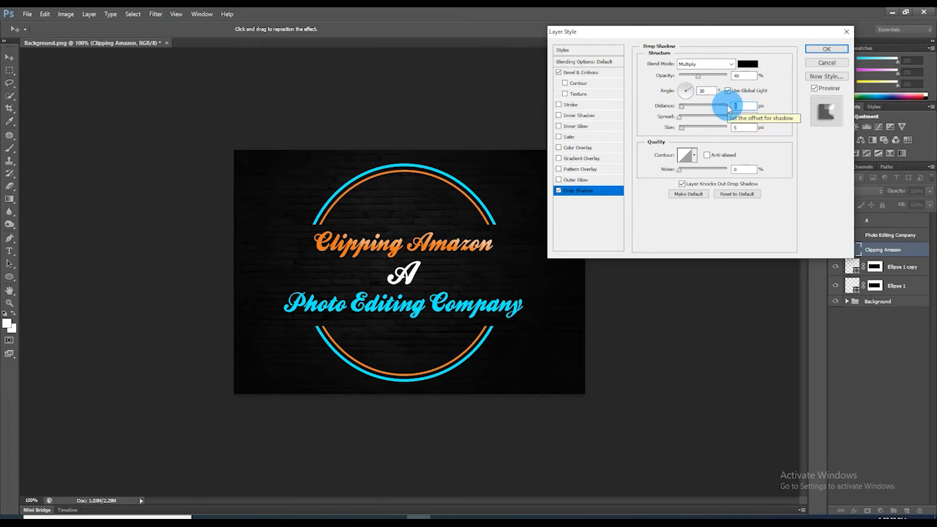
text(25)
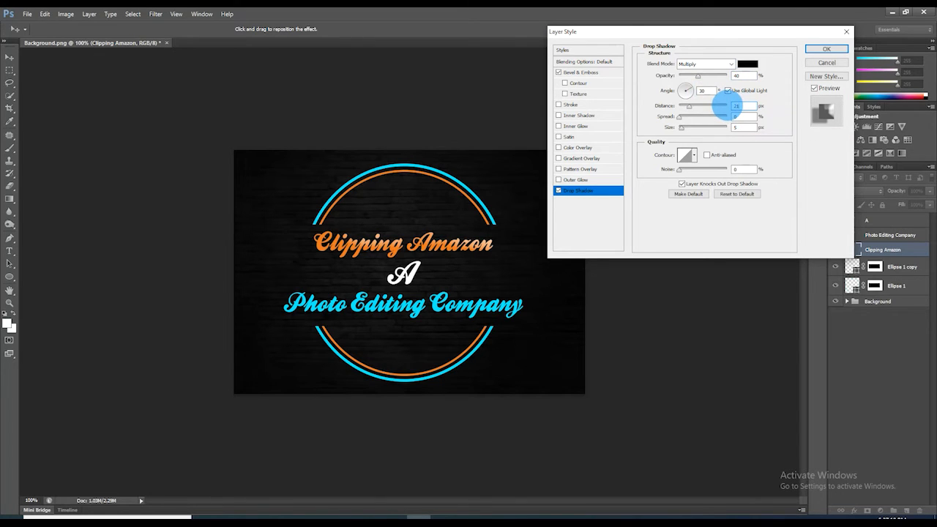
click(728, 127)
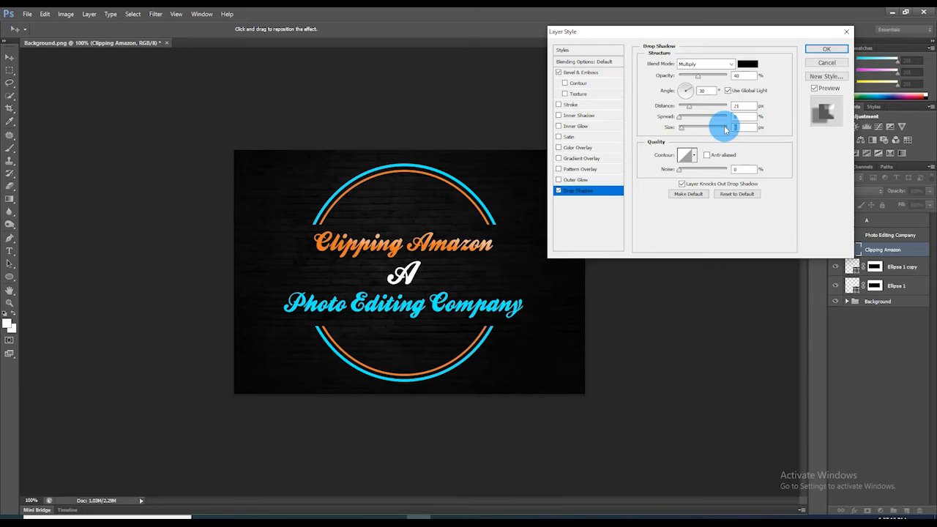
text(18)
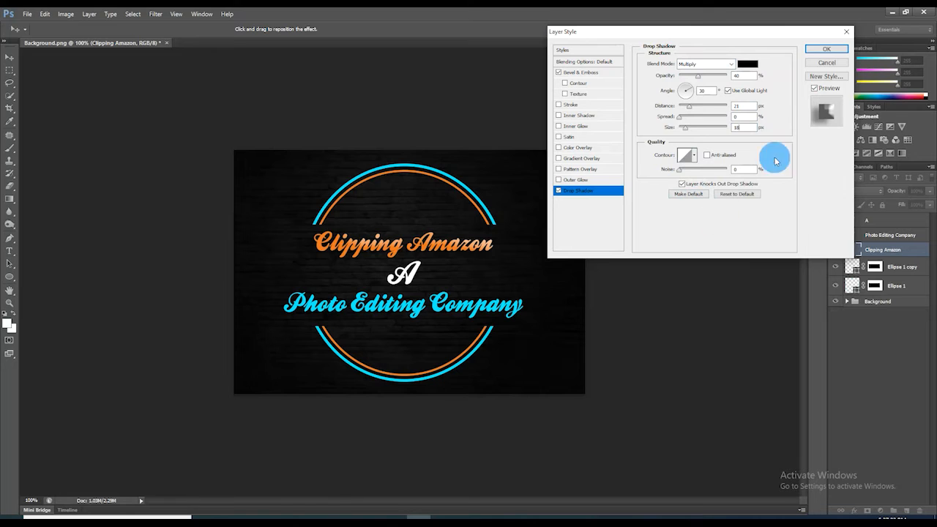
click(823, 51)
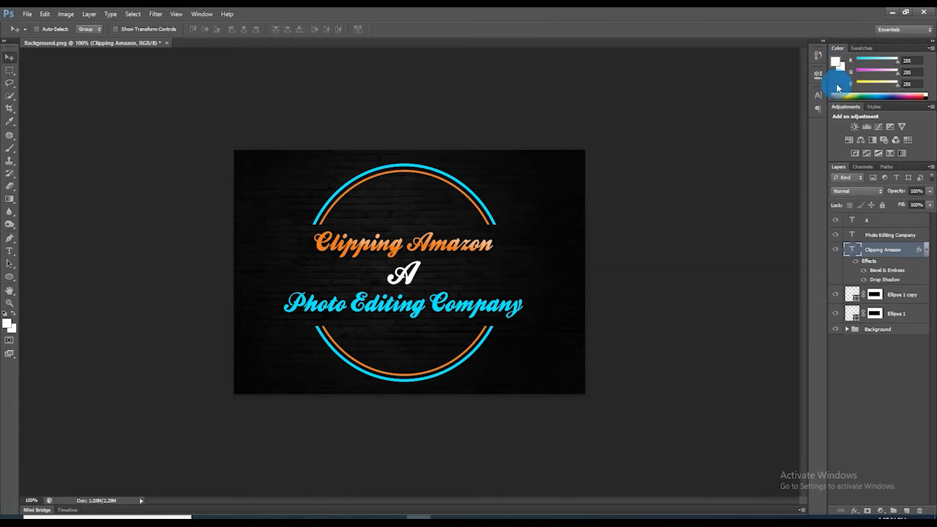
Duplicate the "Clipping Amazon" text layer and clear the layer style from the copy.
click(882, 253)
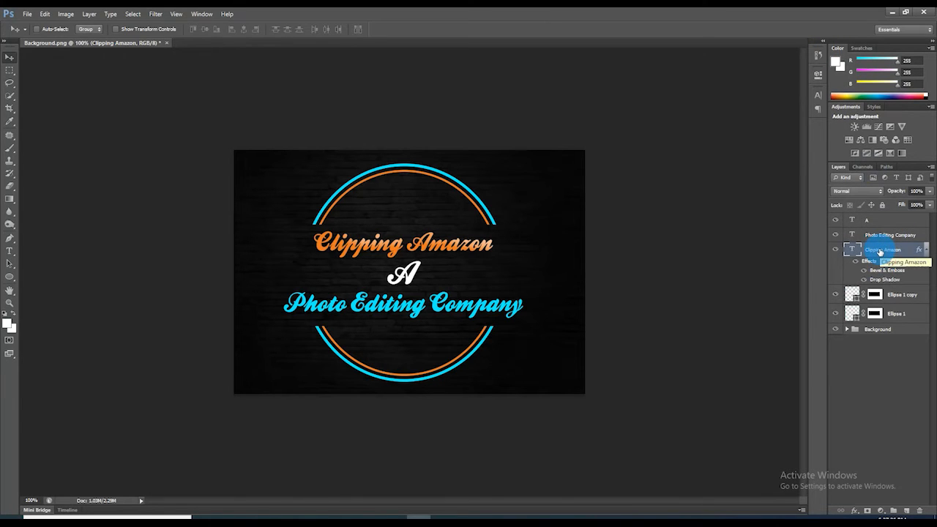
key(ctrl+j)
right_click(881, 253)
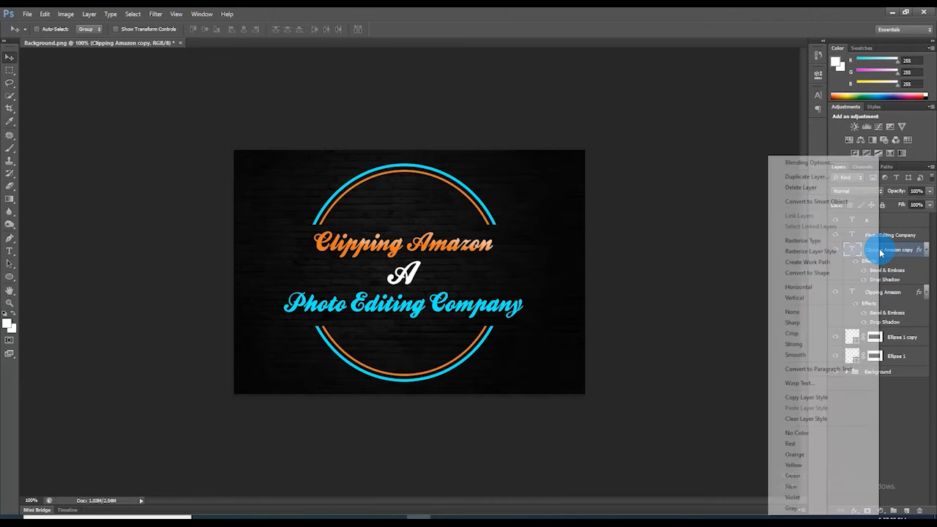
click(799, 418)
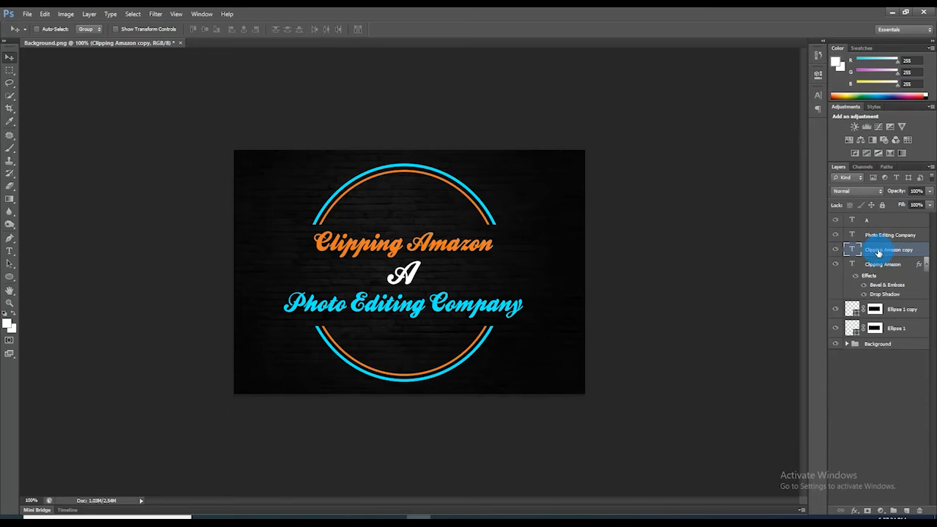
Rasterize the "Clipping Amazon" copy and apply a Gaussian Blur with a radius of 38.7 pixels.
click(148, 16)
mouse_move(178, 111)
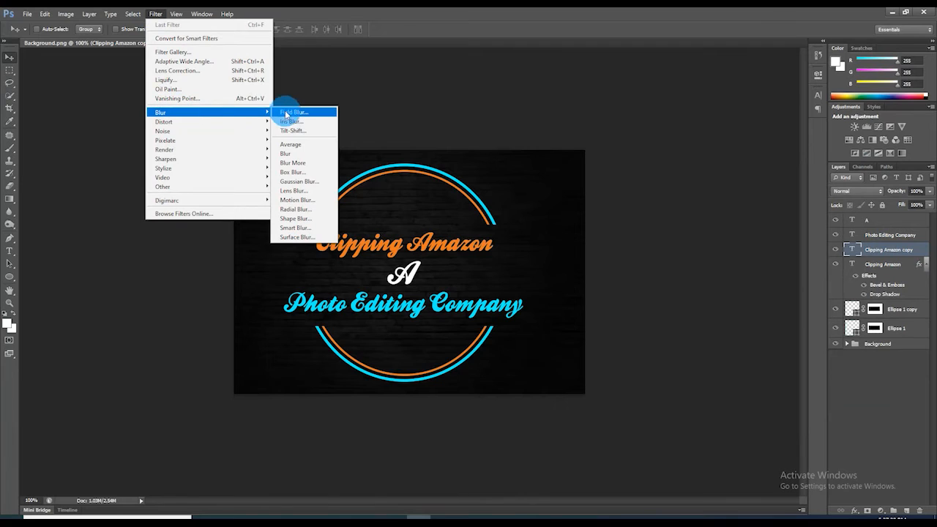
click(295, 181)
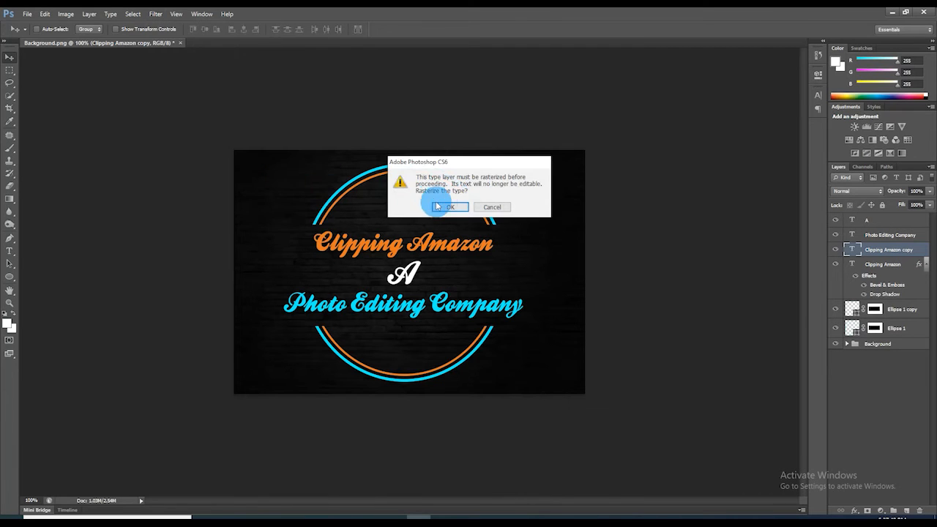
click(437, 207)
drag(708, 306, 720, 313)
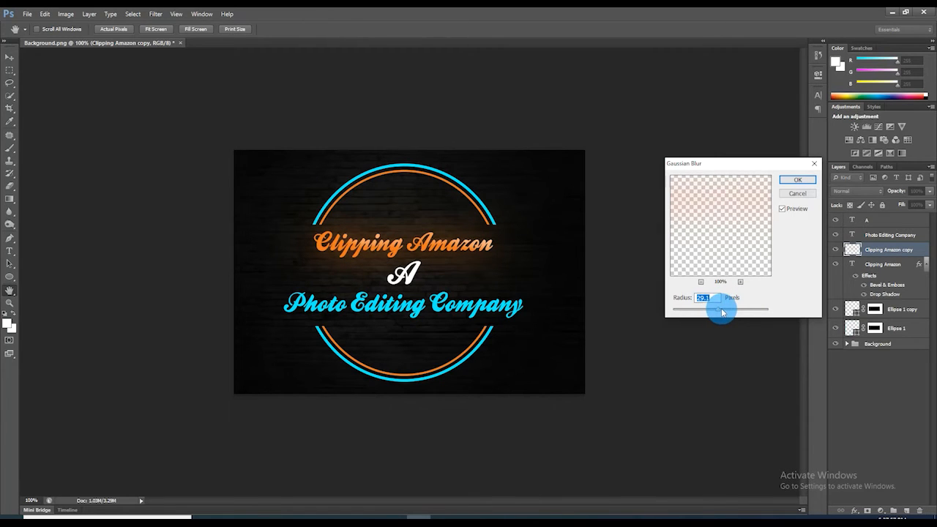
click(799, 188)
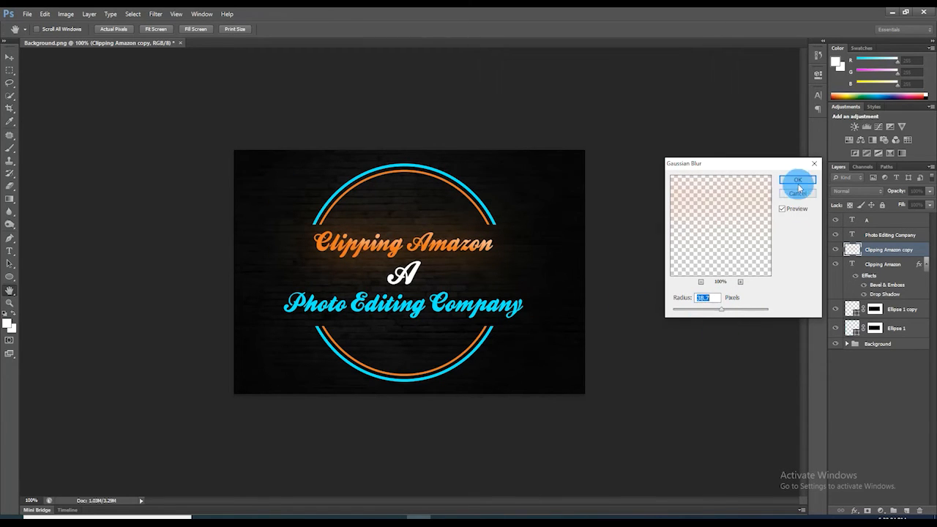
Group the "Clipping Amazon" text layer with its blurred copy and name the group "Clipping Amazon".
click(889, 265)
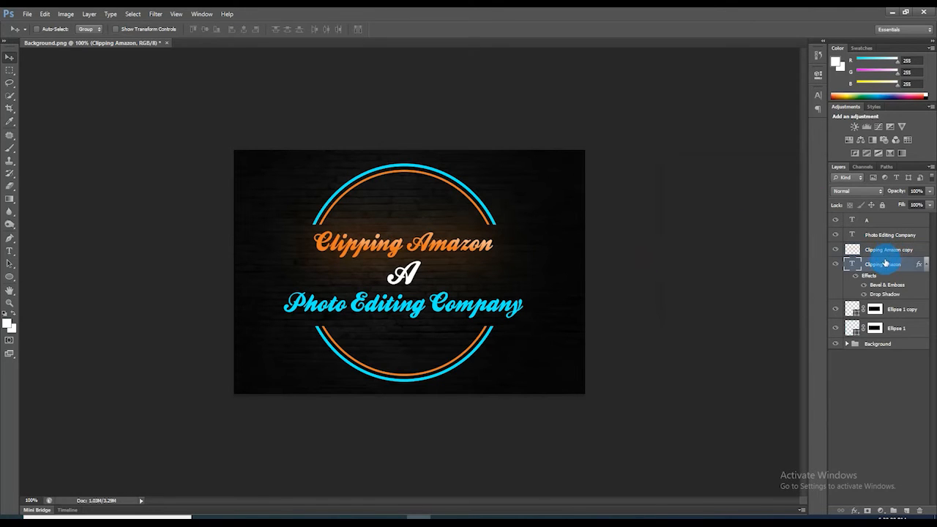
right_click(886, 263)
click(886, 364)
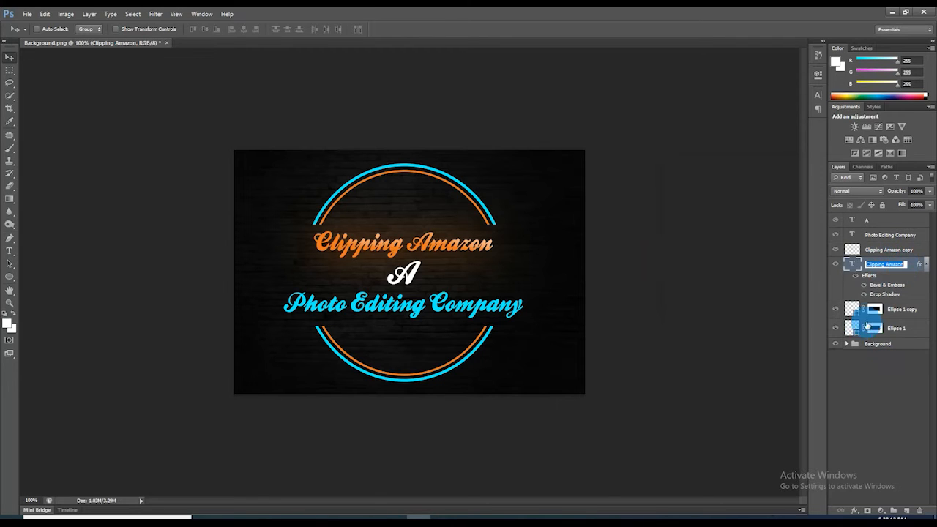
click(882, 383)
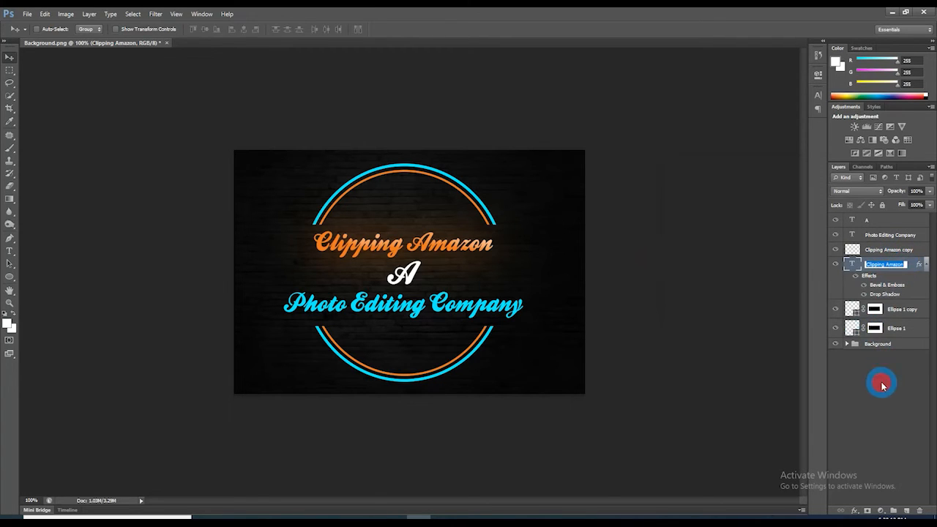
ctrl+click(899, 250)
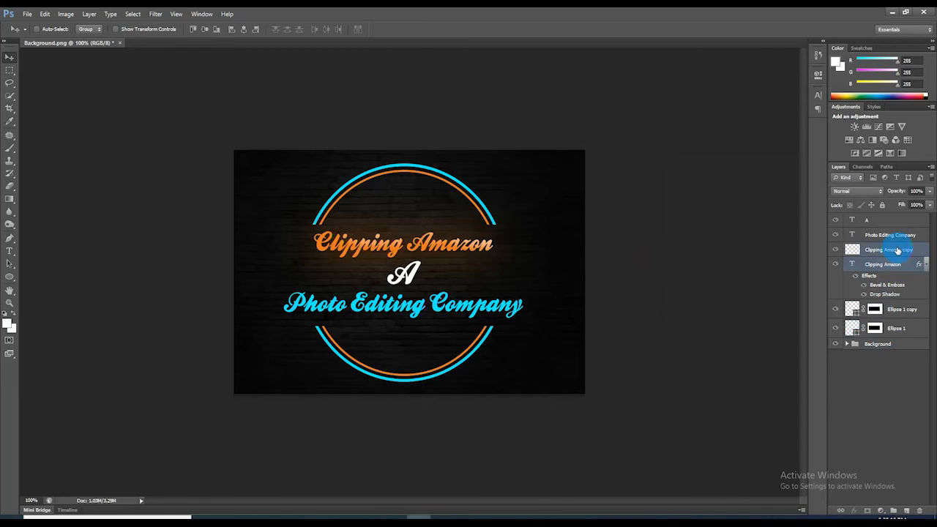
key(ctrl+g)
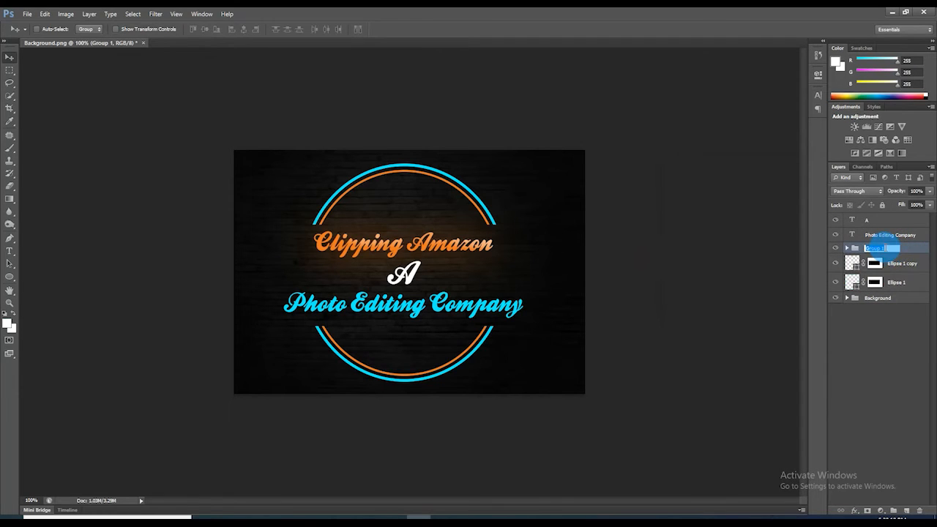
click(862, 331)
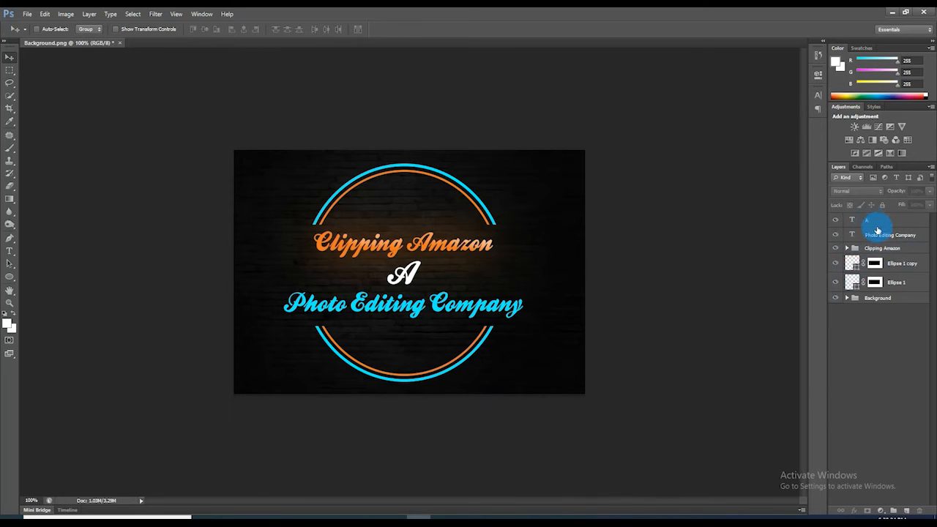
Add a Bevel & Emboss style to the "Photo Editing Company" text with a depth of 250% and a size of 90 px.
click(886, 238)
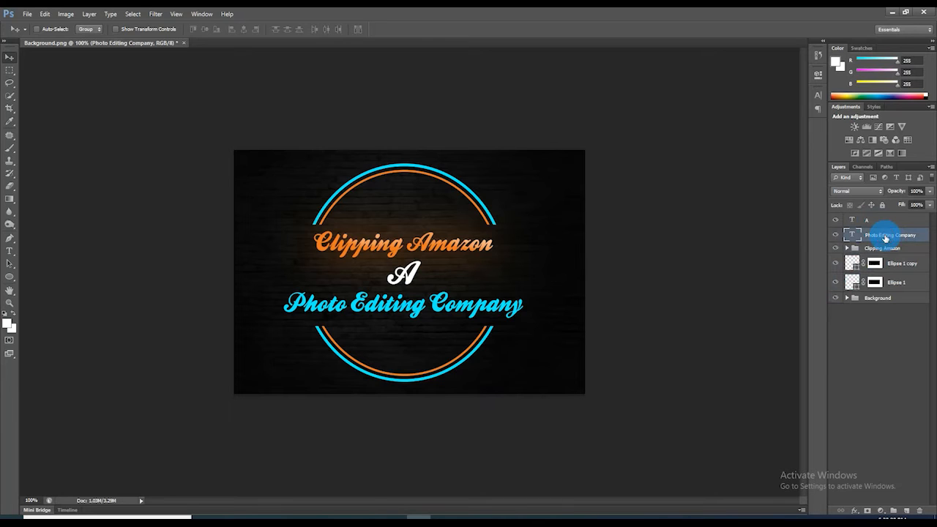
right_click(883, 236)
click(805, 163)
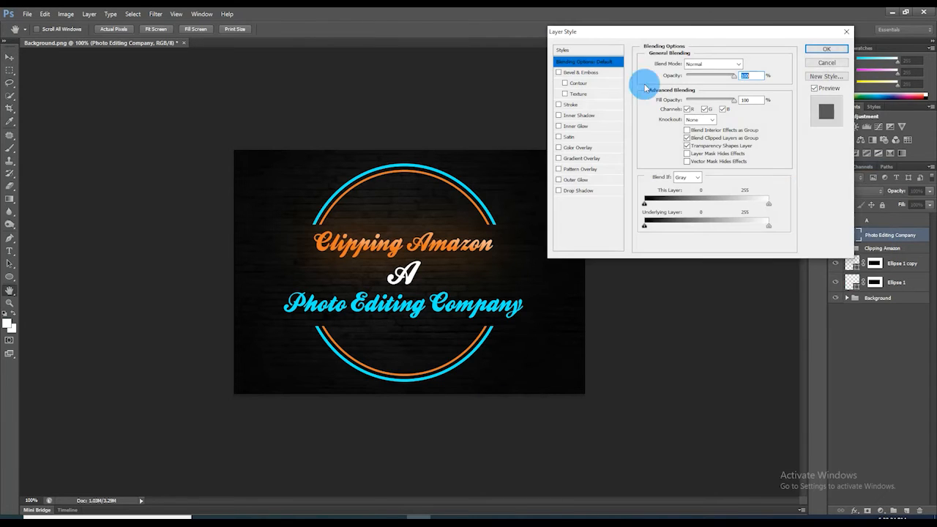
drag(752, 89, 730, 112)
text(250)
text(9)
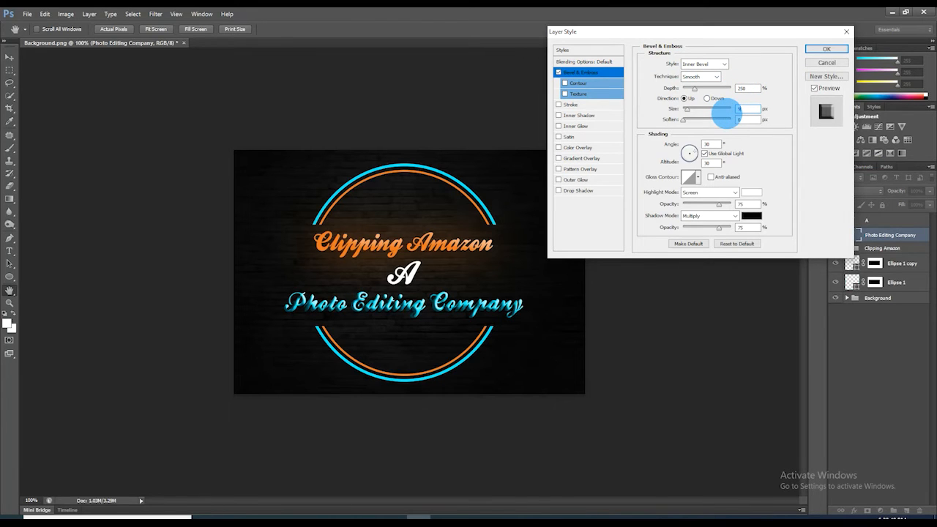
text(0)
Set the "Photo Editing Company" bevel's shadow colour to white (ffffff) and adjust its highlight and shadow opacities.
click(752, 215)
click(601, 367)
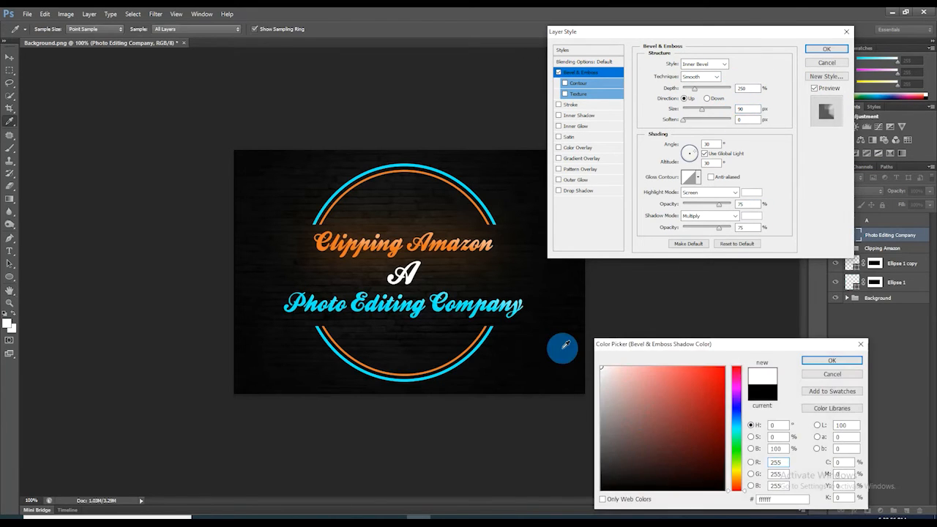
click(811, 359)
drag(753, 108, 727, 110)
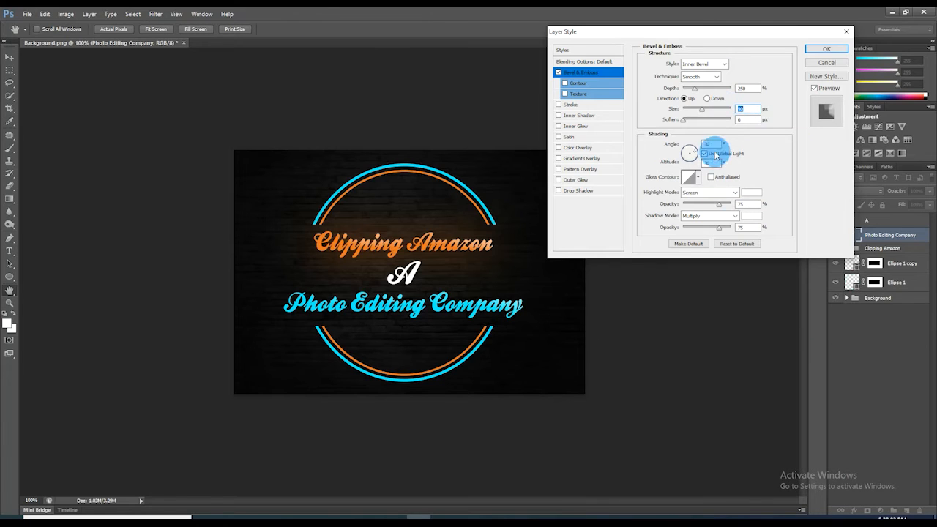
drag(720, 205, 651, 230)
Apply a drop shadow to "Photo Editing Company" with 40% opacity, 21 px distance and 18 px size.
click(578, 191)
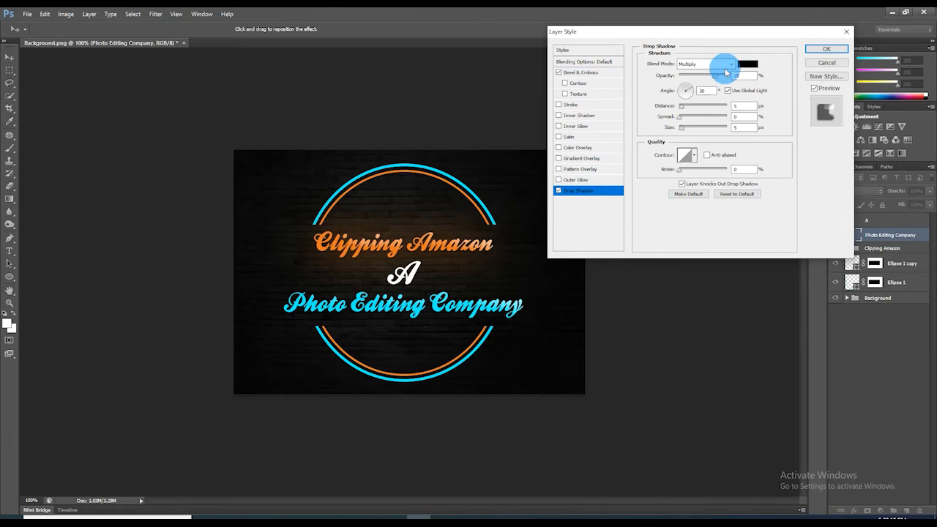
click(723, 81)
text(40)
drag(744, 106, 725, 129)
text(18)
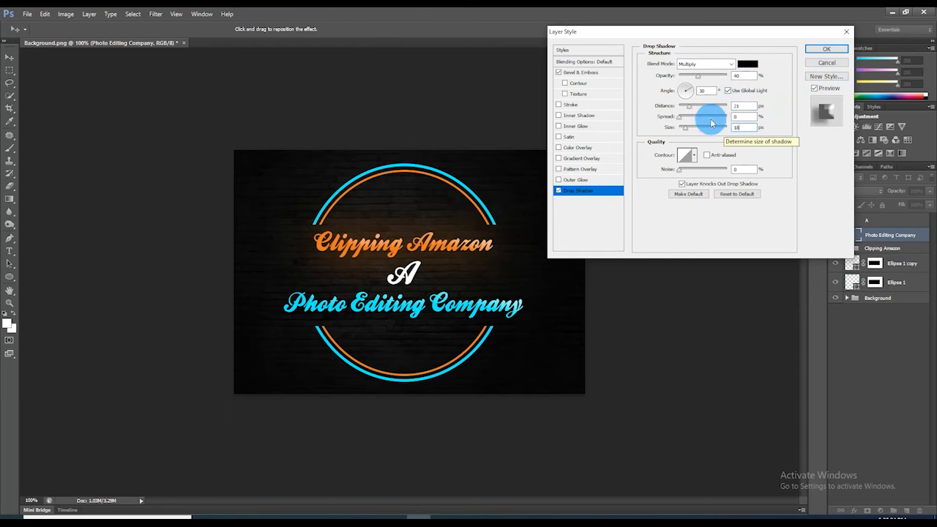
click(827, 48)
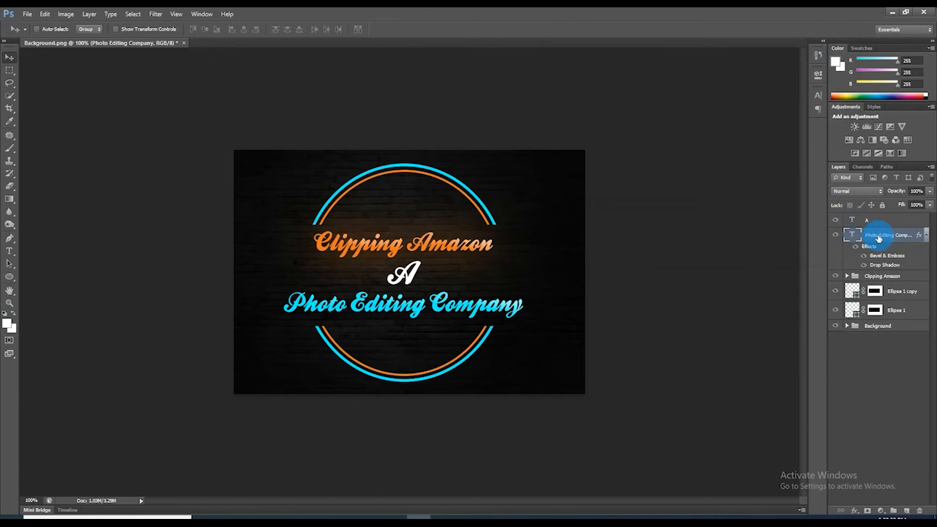
Apply a Gaussian Blur with a radius of 38.7 pixels to a rasterized duplicate of the "Photo Editing Company" layer without its layer style.
right_click(879, 238)
click(789, 245)
click(156, 14)
mouse_move(236, 116)
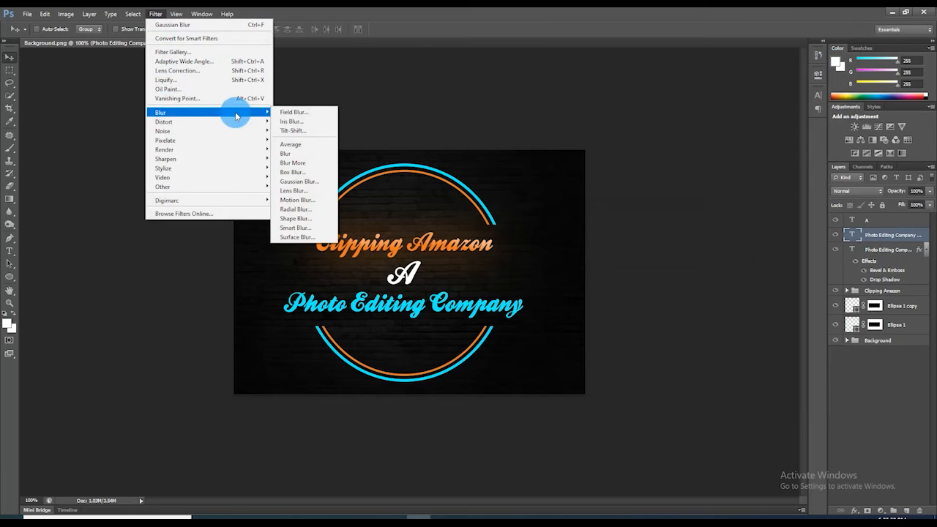
click(297, 181)
click(445, 207)
drag(737, 303, 720, 311)
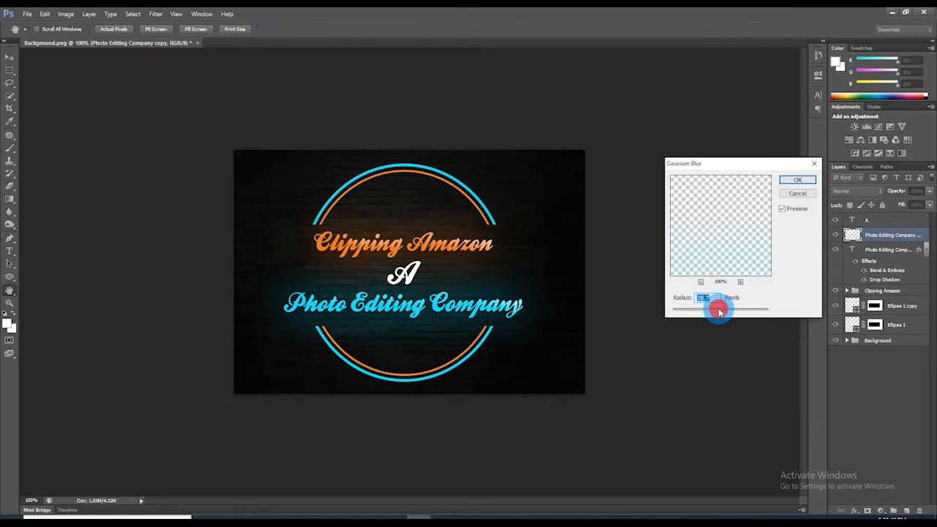
click(799, 181)
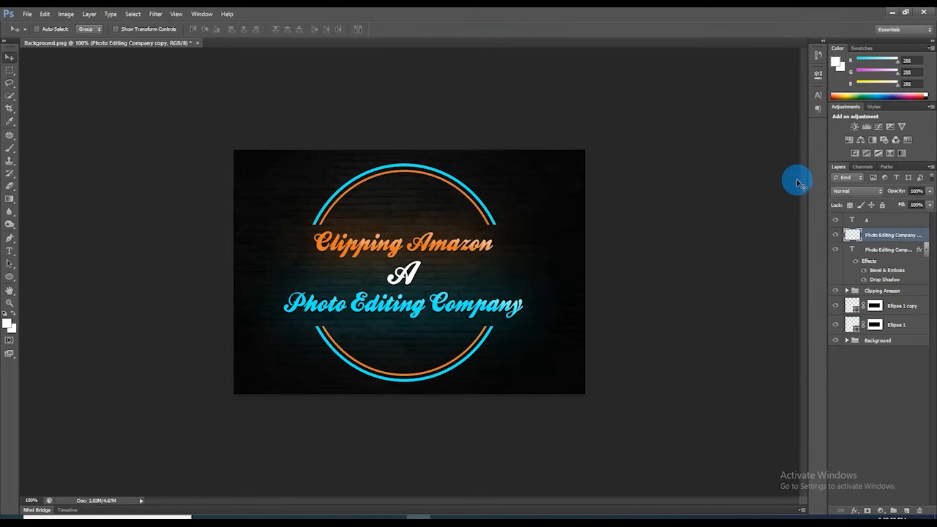
Group the "Photo Editing Company" text layer with its blurred copy and name the group "Photo Editing Company".
shift+click(887, 249)
key(ctrl+g)
double_click(878, 232)
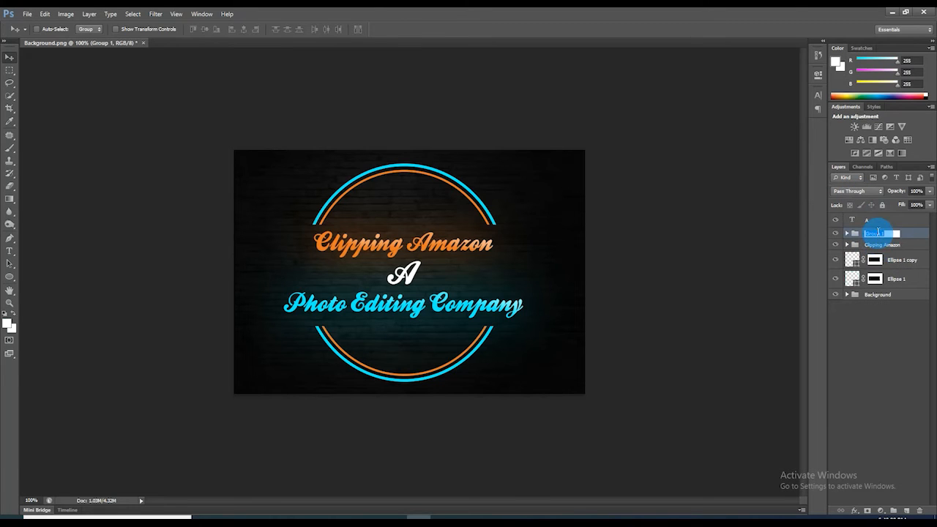
text(Photo Editing Company)
click(849, 318)
Add a Bevel & Emboss style to the "A" text with 250% depth, 90 px size and a white (ffffff) shadow colour.
click(873, 222)
right_click(874, 223)
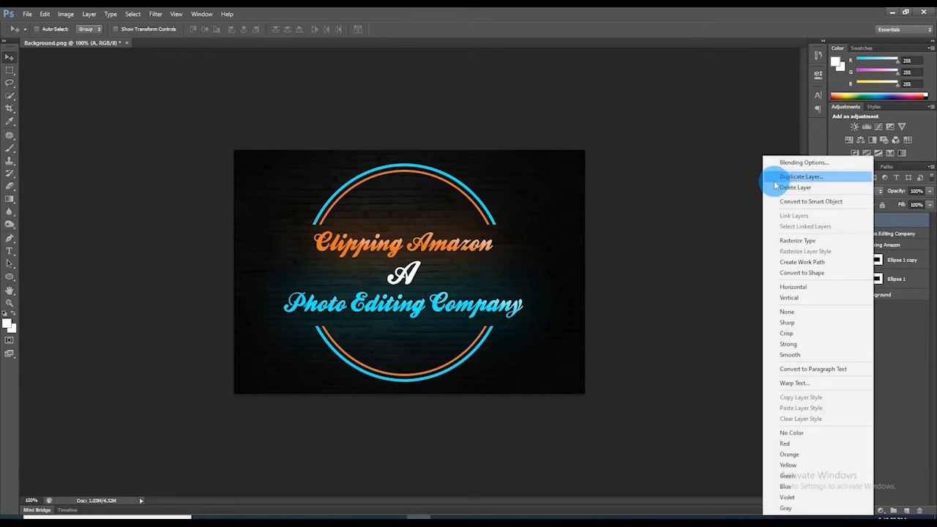
click(779, 164)
click(573, 73)
drag(750, 88, 732, 87)
text(250)
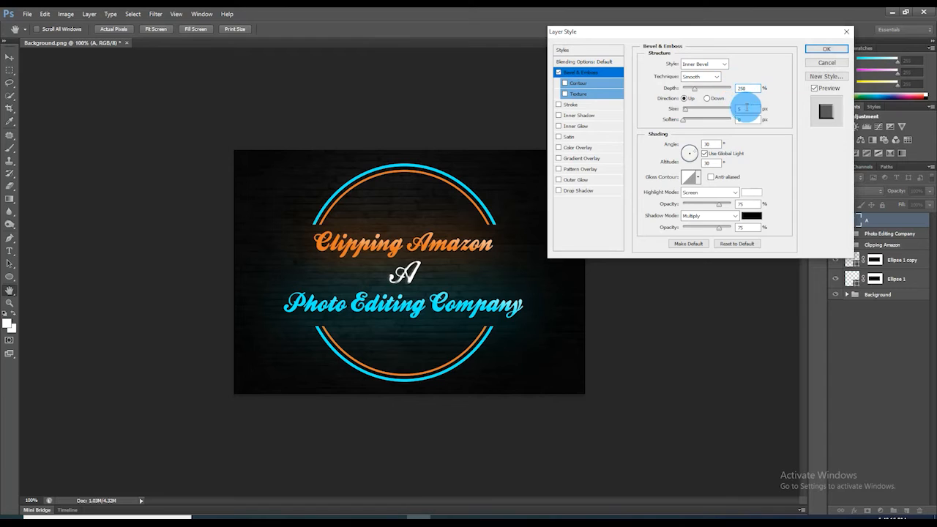
text(90)
click(751, 216)
click(603, 367)
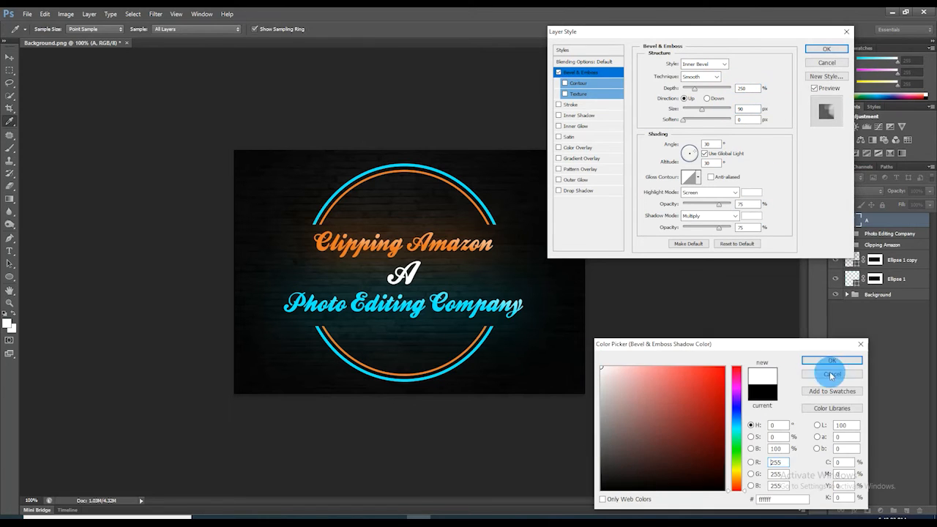
click(831, 375)
Apply a drop shadow to the "A" text with 40% opacity, 21 px distance and 18 px size.
click(578, 190)
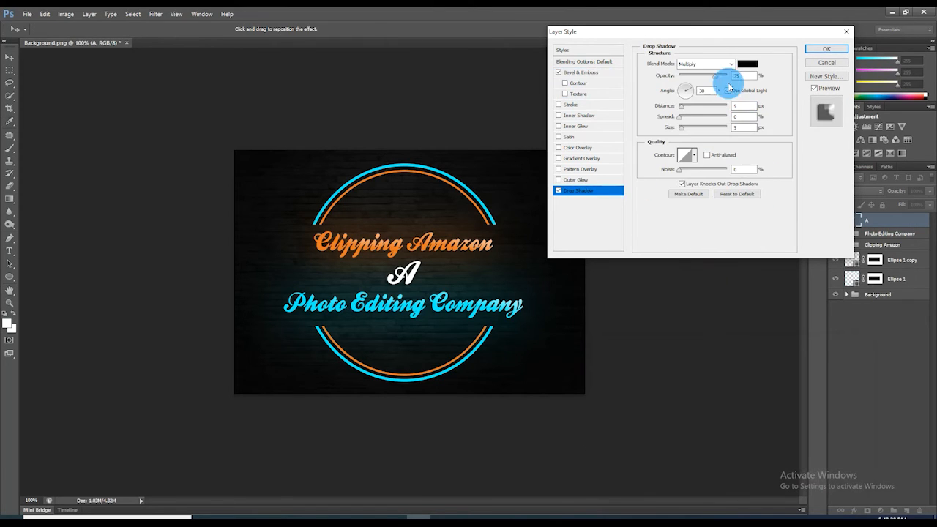
drag(727, 86, 729, 130)
text(402118)
key(Return)
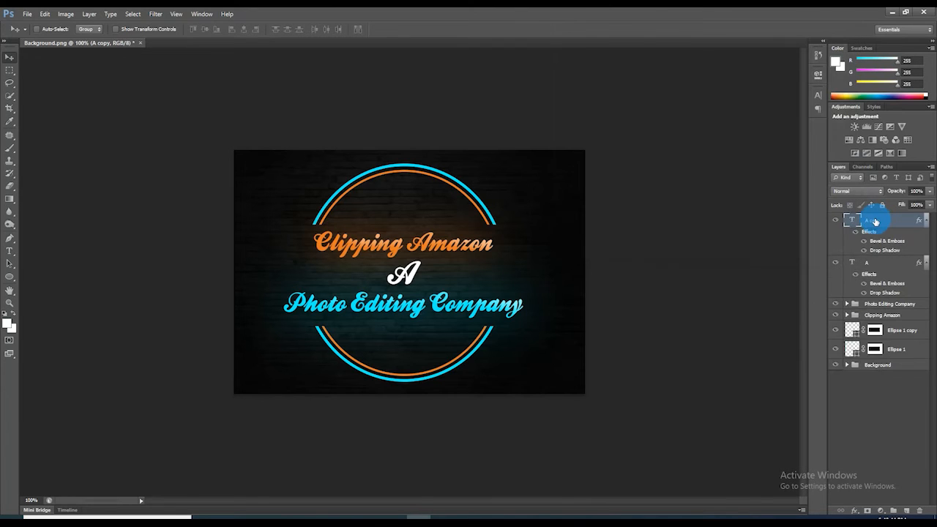
Clear the layer style from the duplicate of the "A" layer, rasterize it and apply a Gaussian Blur for a soft white glow.
right_click(875, 220)
click(155, 14)
mouse_move(168, 111)
click(293, 119)
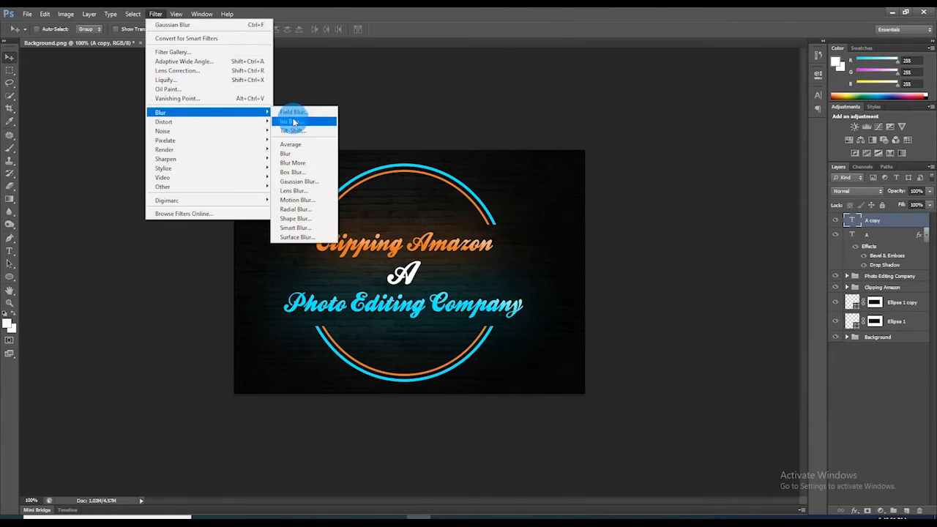
click(484, 208)
mouse_move(725, 311)
mouse_down()
mouse_move(782, 301)
mouse_move(717, 313)
mouse_up()
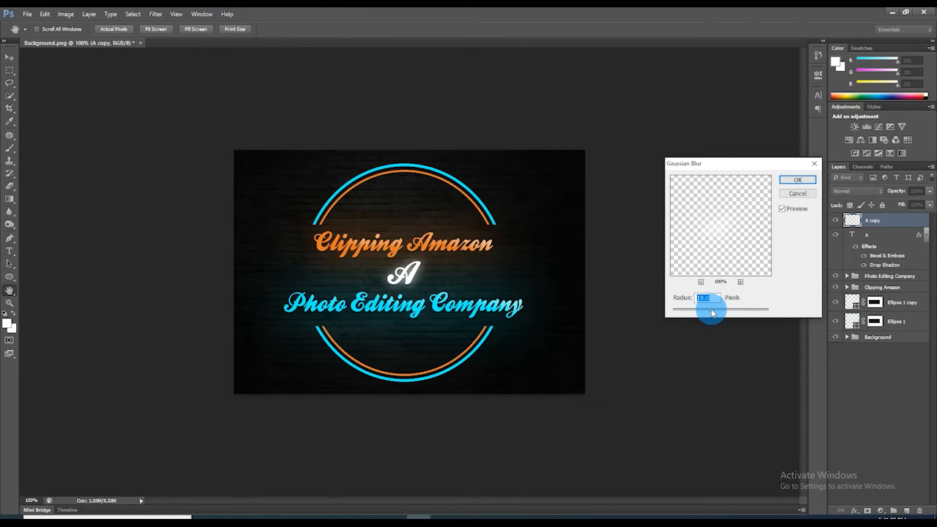
click(797, 180)
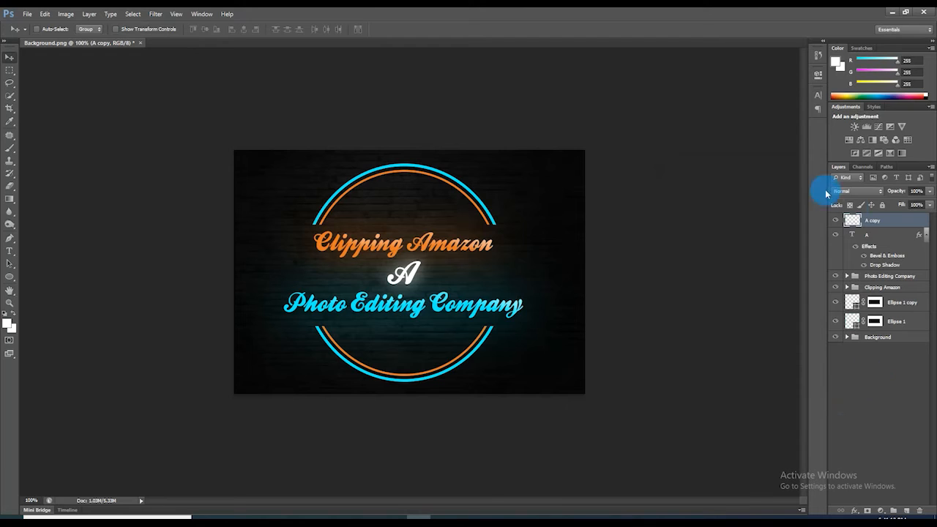
Group the "A" text layer with its blurred copy and name the group "A".
double_click(873, 234)
click(848, 35)
click(866, 236)
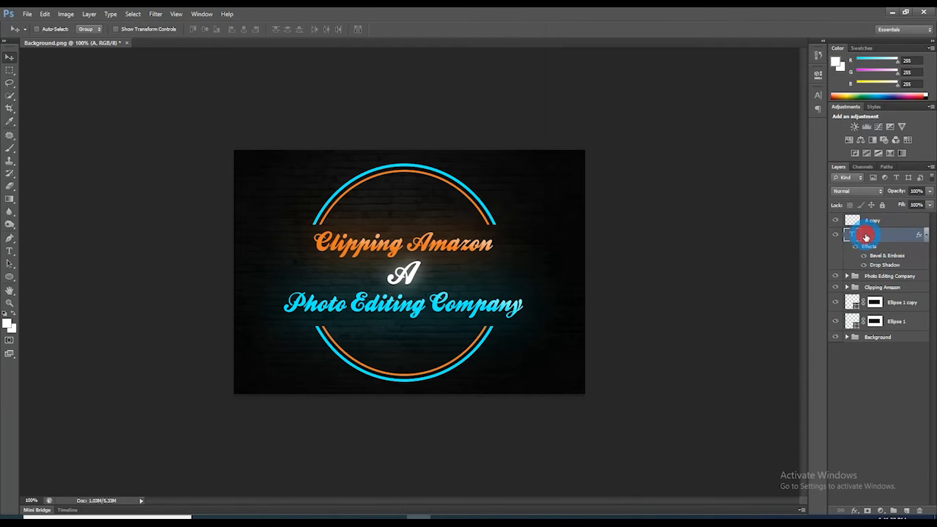
ctrl+click(873, 233)
ctrl+click(875, 233)
ctrl+click(881, 222)
key(ctrl+g)
double_click(880, 220)
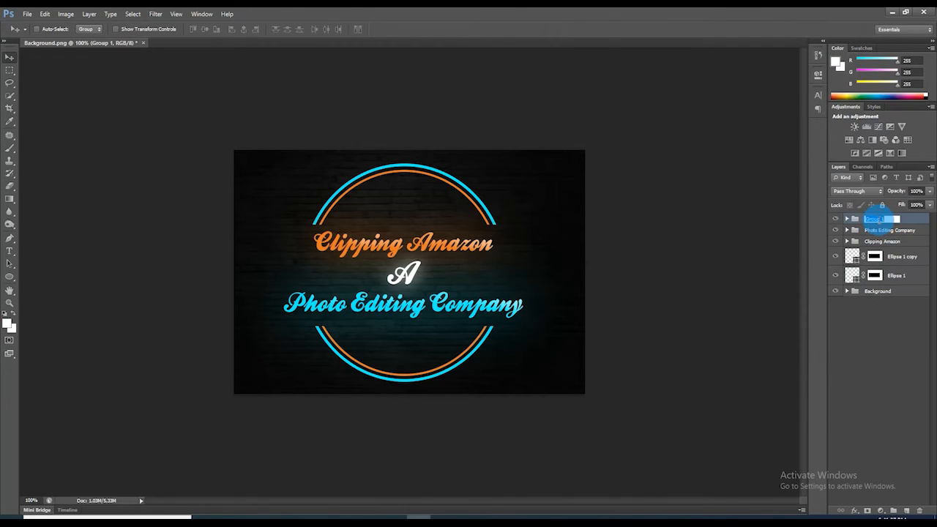
text(A)
key(Return)
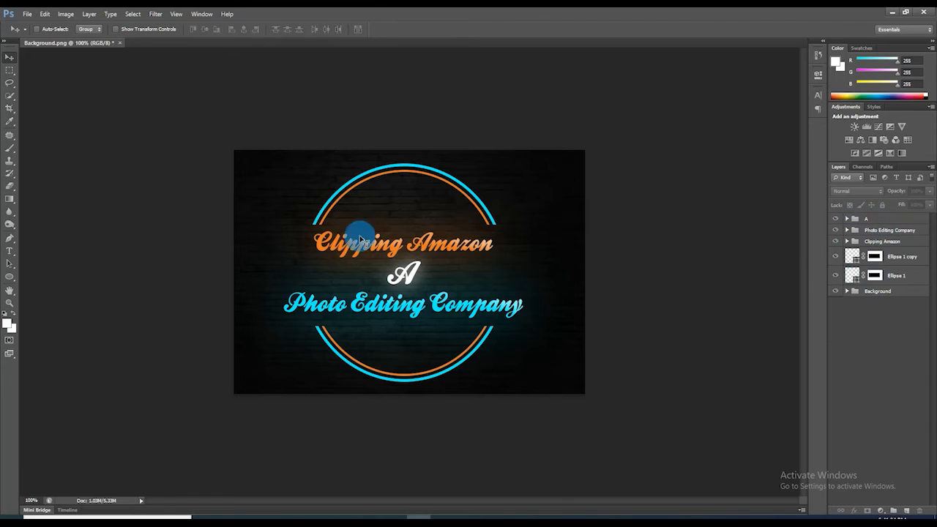
Hide and show the "Clipping Amazon", "Photo Editing Company" and "A" groups one at a time to check each text's glow.
click(836, 242)
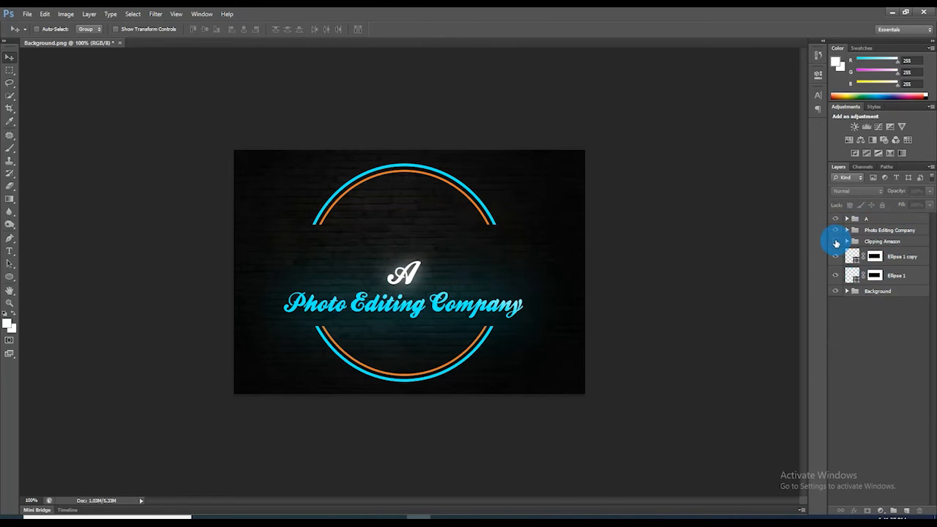
click(836, 243)
click(836, 230)
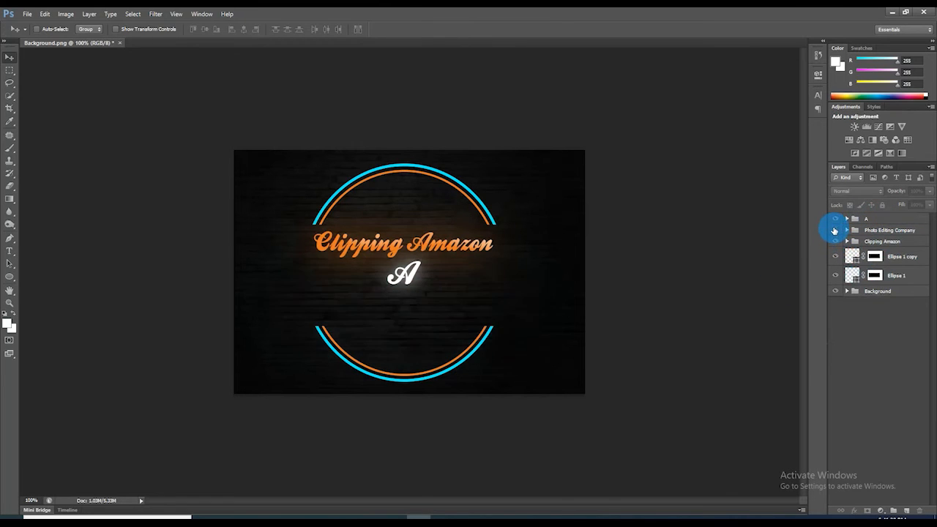
click(835, 231)
click(836, 220)
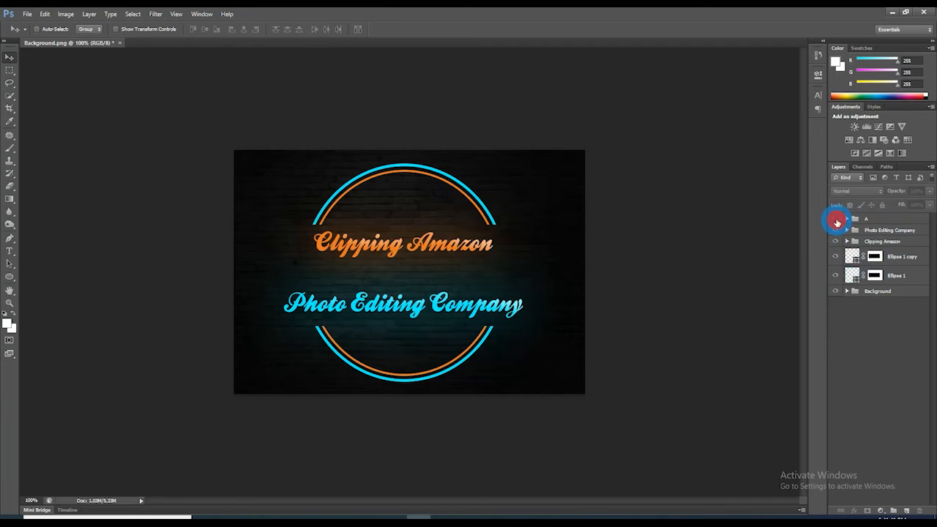
click(837, 220)
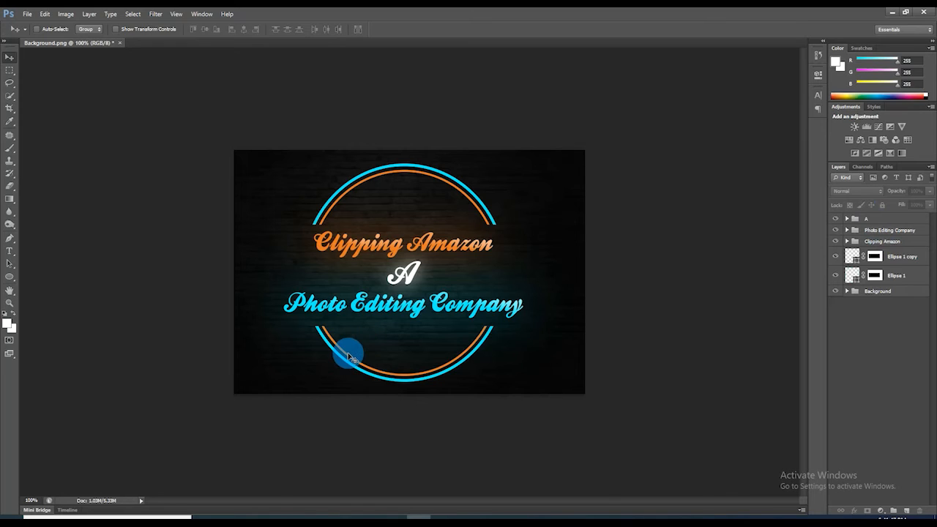
Add a Bevel & Emboss style to the orange inner ring (Ellipse 1 copy) with a depth of 250% and a size of 90 px.
click(892, 257)
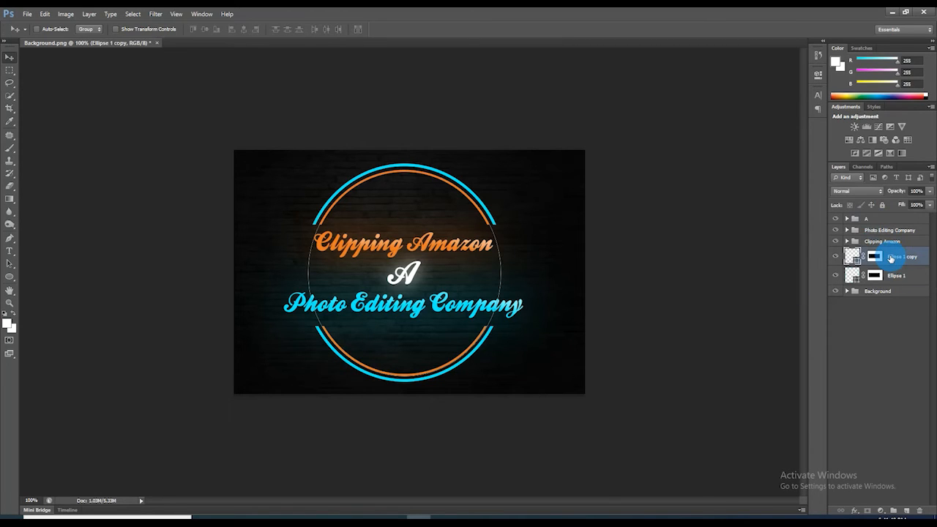
right_click(893, 258)
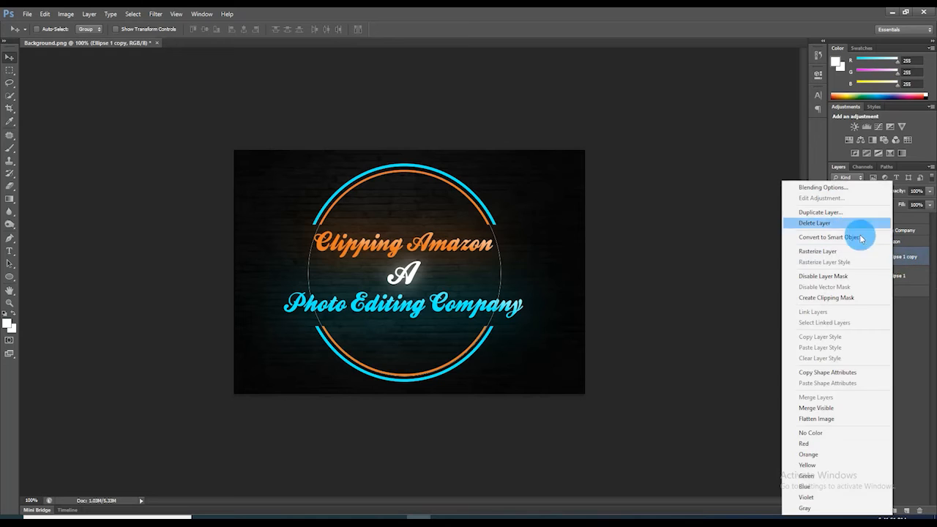
click(816, 192)
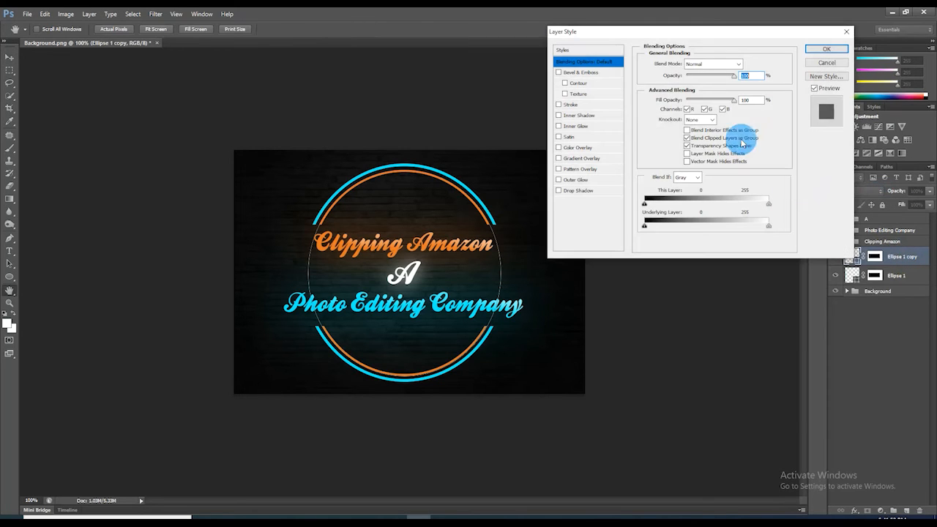
click(575, 72)
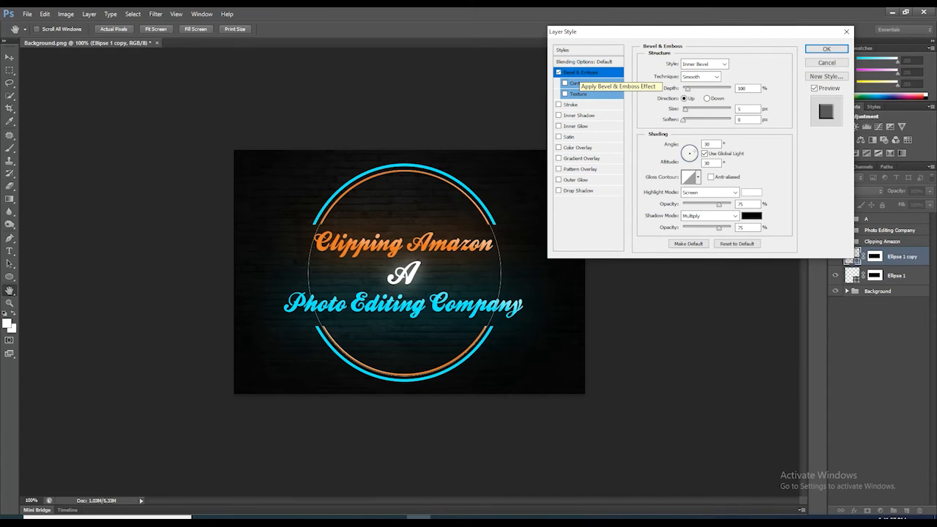
drag(753, 88, 730, 91)
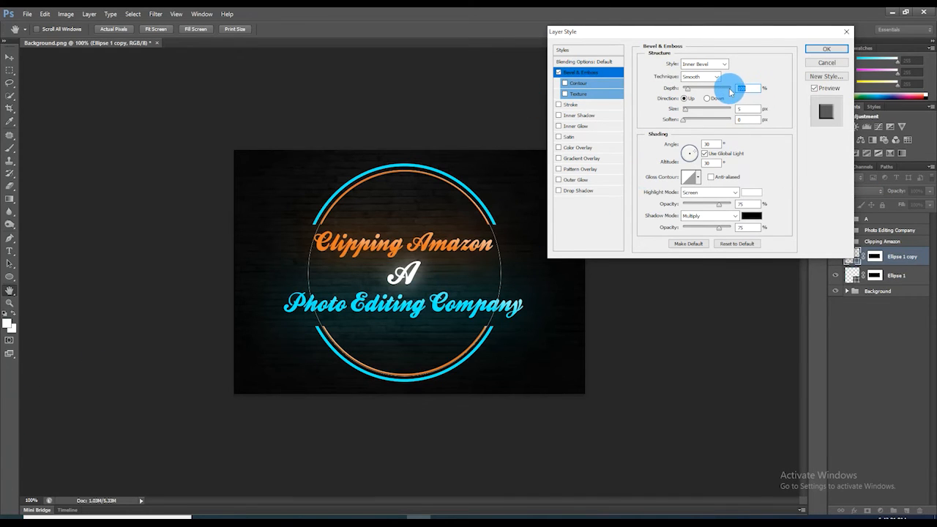
text(250)
click(752, 108)
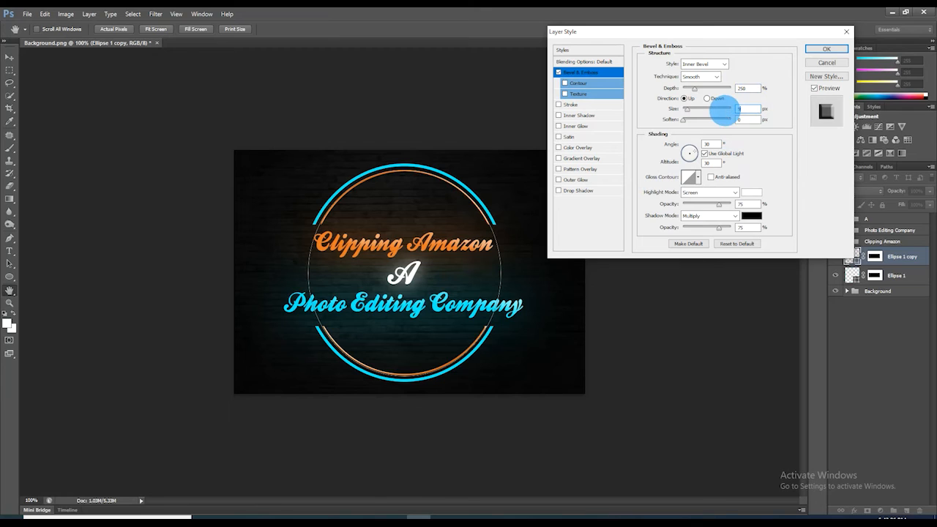
Set the inner ring's bevel shadow colour to white (ffffff), highlight opacity to 100% and shadow opacity to 0%.
click(753, 216)
drag(632, 372, 560, 344)
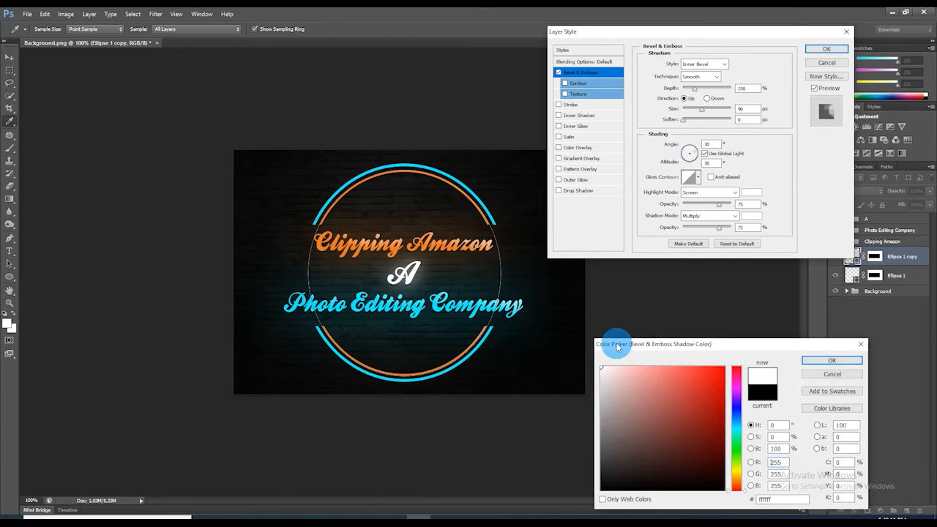
click(825, 360)
drag(721, 205, 665, 222)
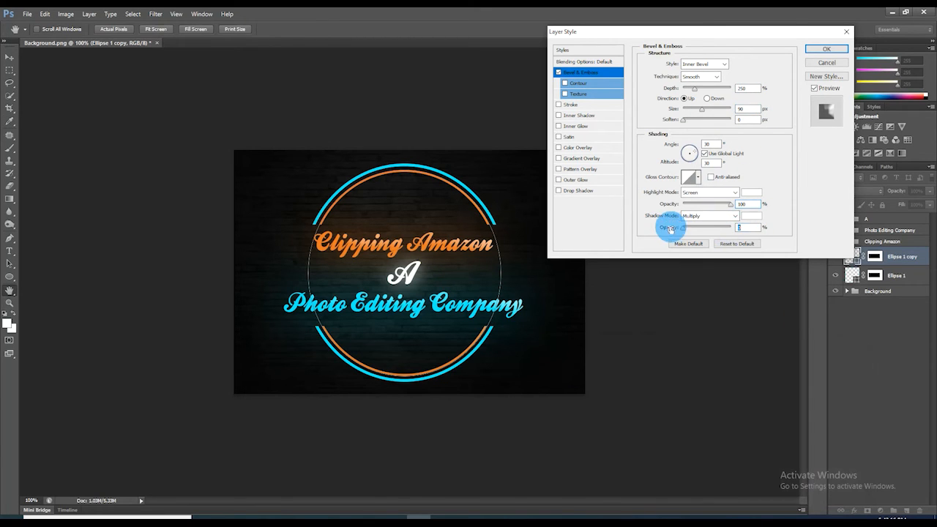
Apply a drop shadow to the orange inner ring with 40% opacity, 2 px distance and 21 px size.
click(578, 191)
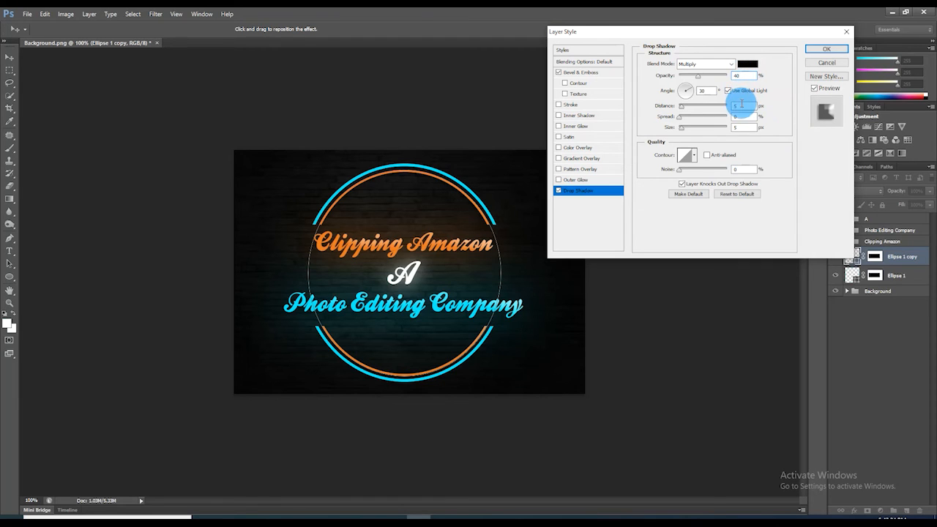
double_click(738, 106)
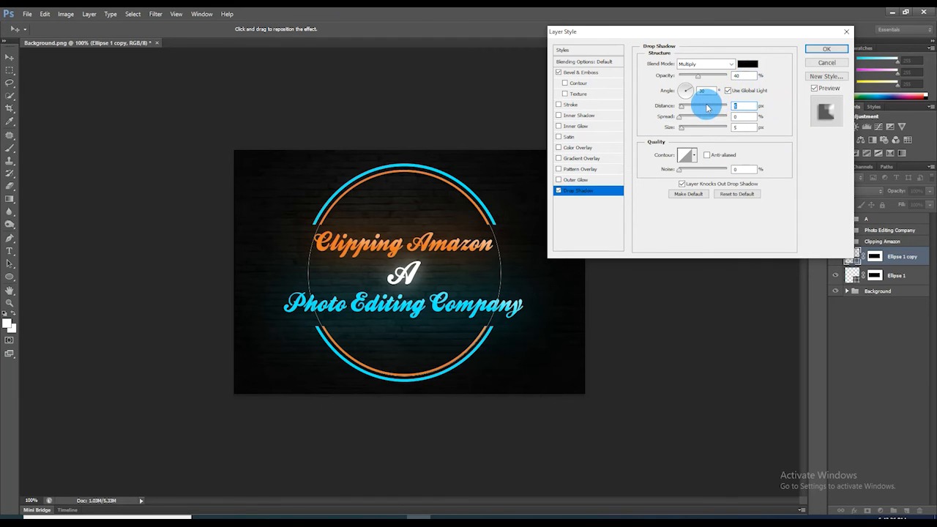
drag(741, 128, 718, 131)
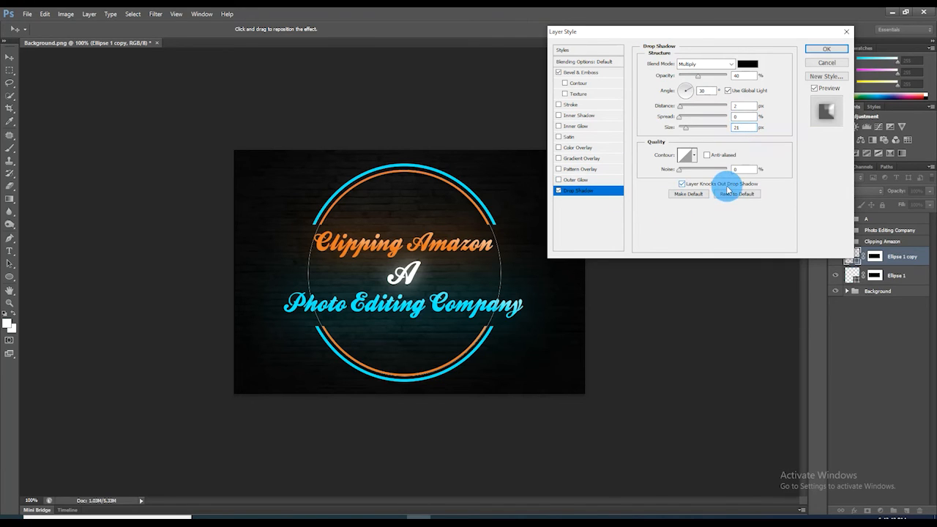
click(827, 50)
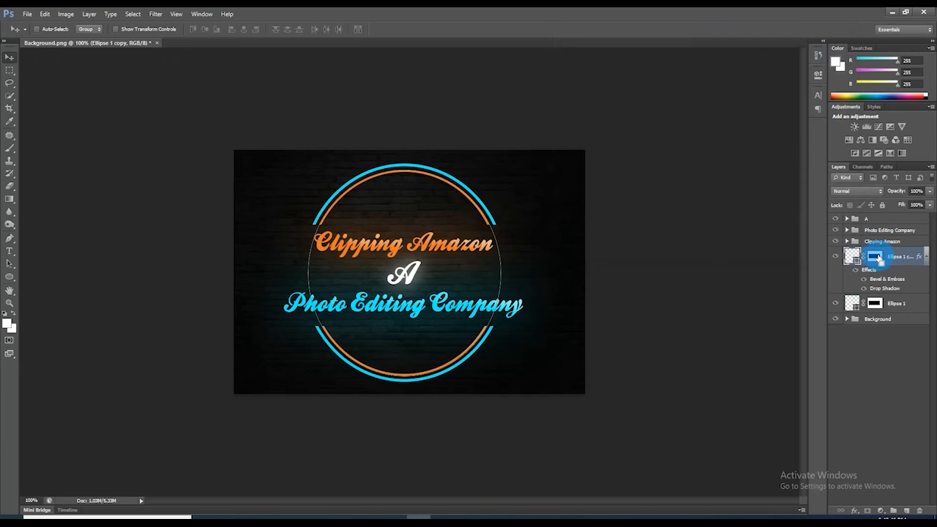
Duplicate the orange inner ring layer and clear the layer style from the copy.
key(ctrl+j)
right_click(880, 255)
click(758, 282)
right_click(901, 255)
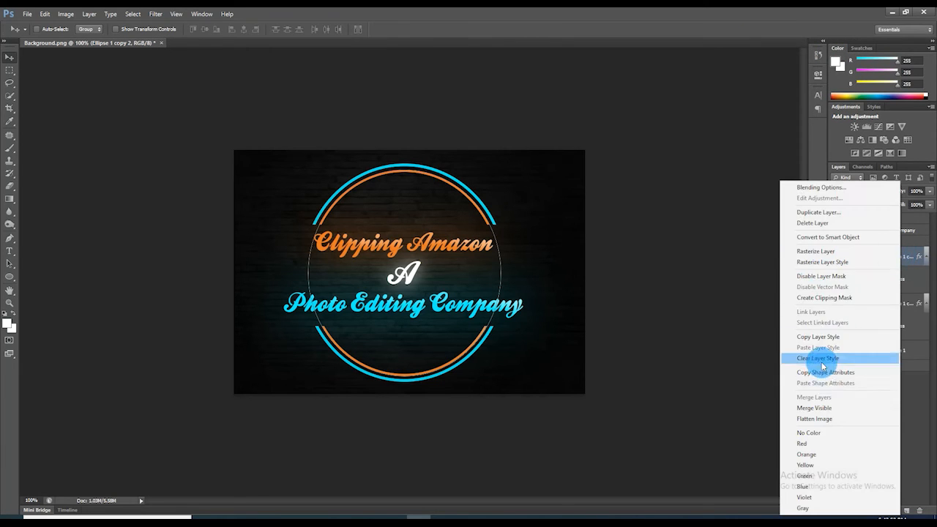
click(819, 358)
Rasterize the inner ring's duplicate and apply a Gaussian Blur with a radius of about 20.9 pixels.
click(156, 14)
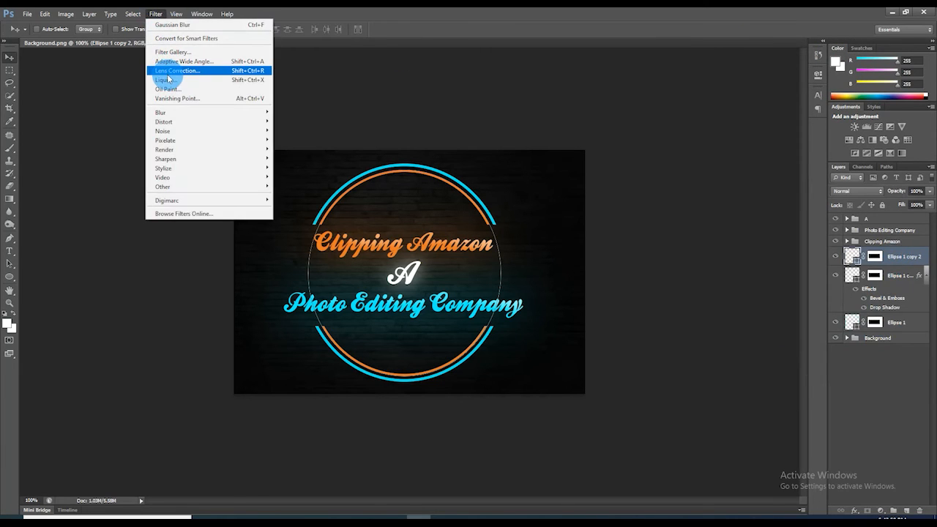
mouse_move(268, 113)
click(299, 184)
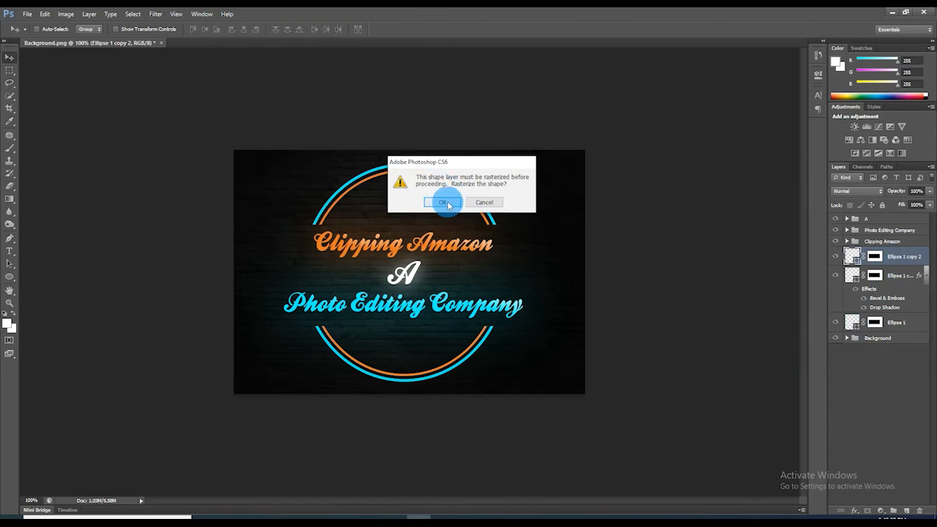
click(446, 203)
drag(670, 302, 719, 313)
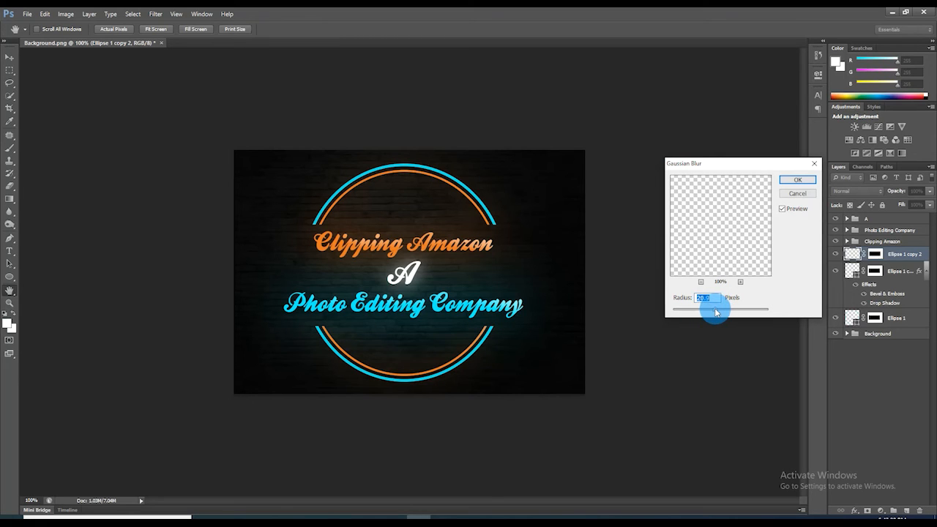
click(798, 179)
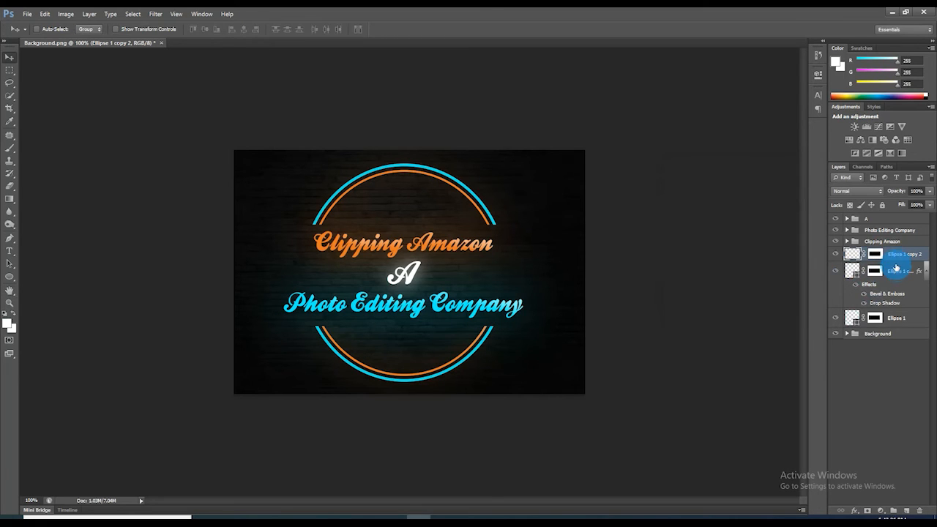
Group the orange inner ring with its blurred copy and name the group "Small circle".
shift+click(897, 270)
key(ctrl+g)
double_click(881, 253)
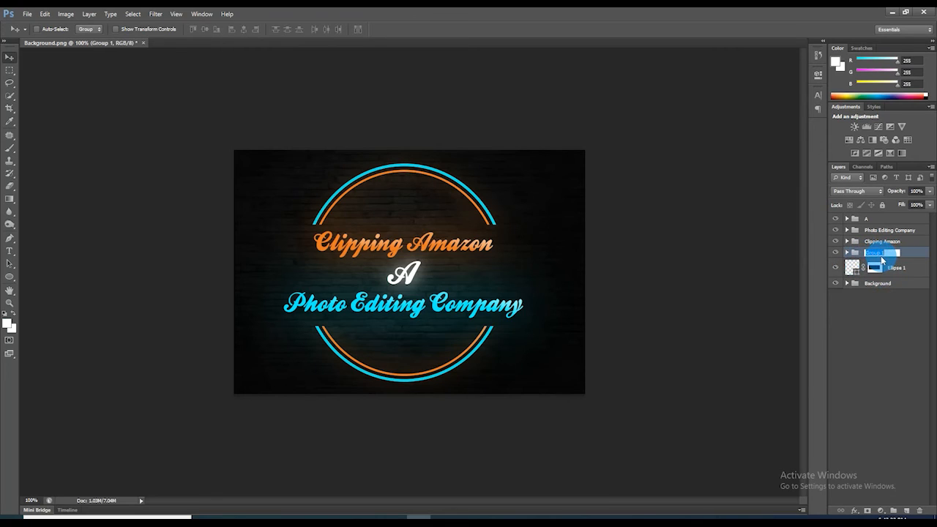
text(Small circle)
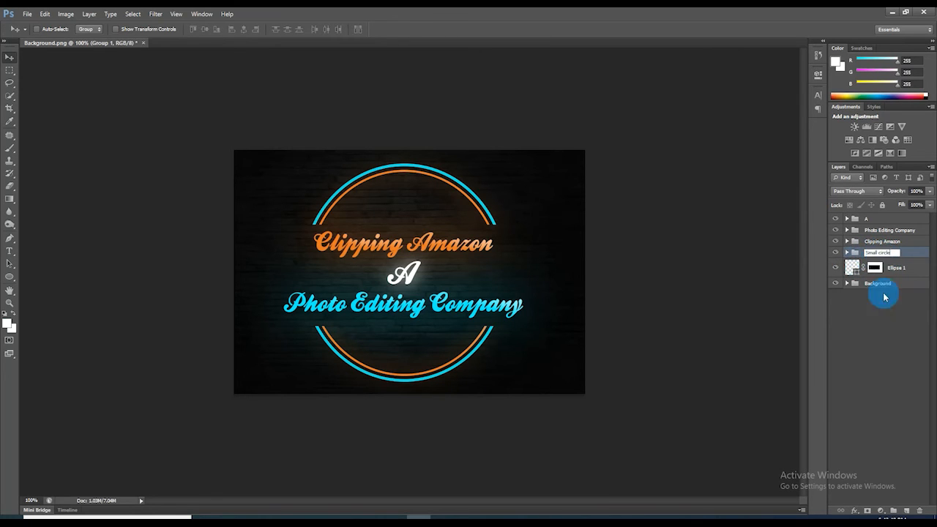
Apply Bevel & Emboss to the cyan outer ring with 250% depth, 90 px size, 100% highlight opacity and 0% shadow opacity.
key(Return)
click(893, 268)
right_click(893, 268)
click(818, 187)
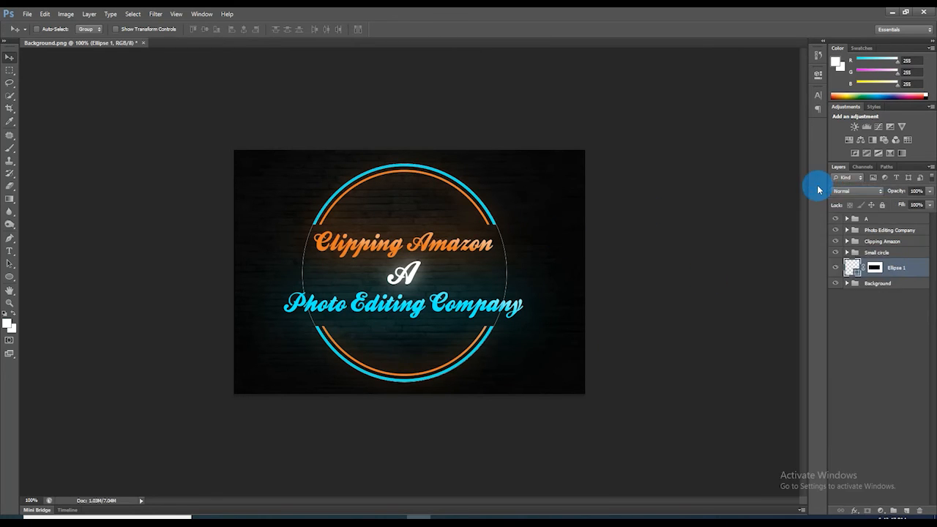
click(581, 73)
drag(748, 89, 734, 89)
text(250)
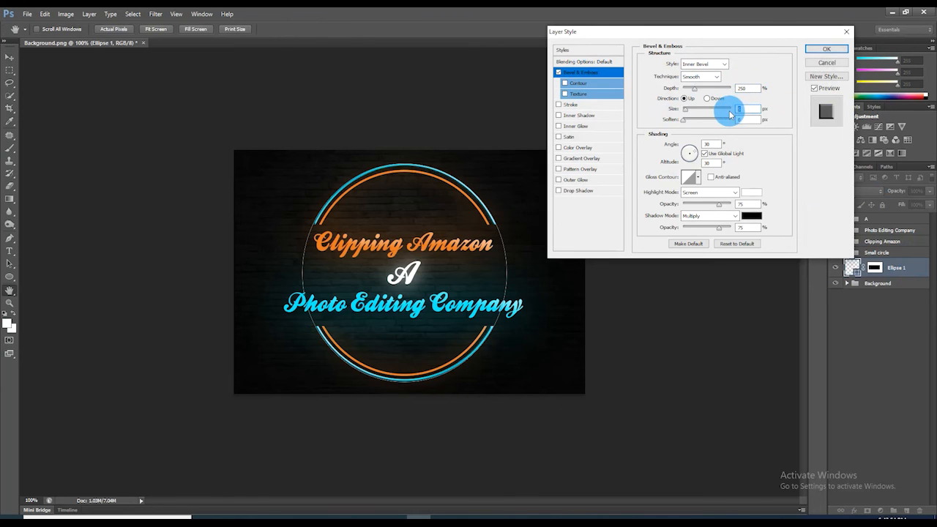
text(90)
drag(719, 205, 681, 228)
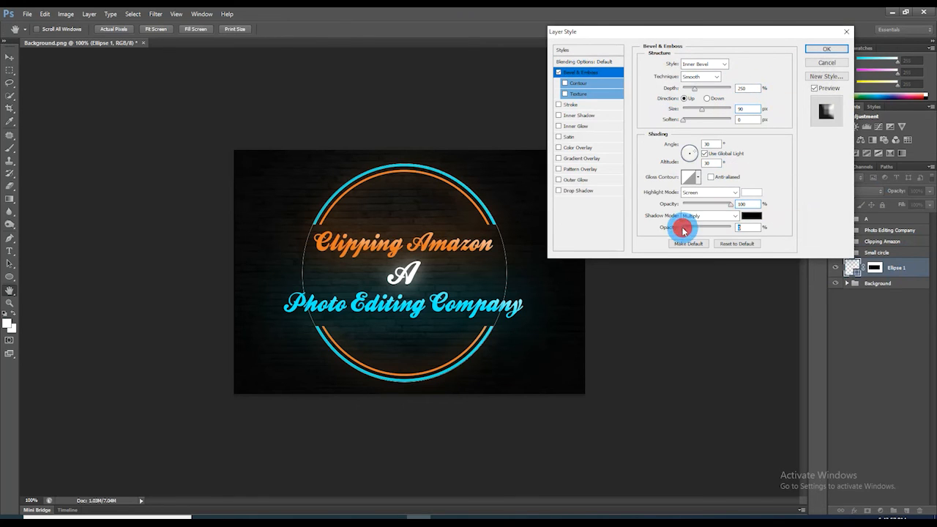
Add a drop shadow to the cyan outer ring with 40% opacity, 2 px distance and 22 px size.
click(590, 192)
drag(742, 75, 720, 76)
text(40)
drag(738, 106, 709, 123)
text(222)
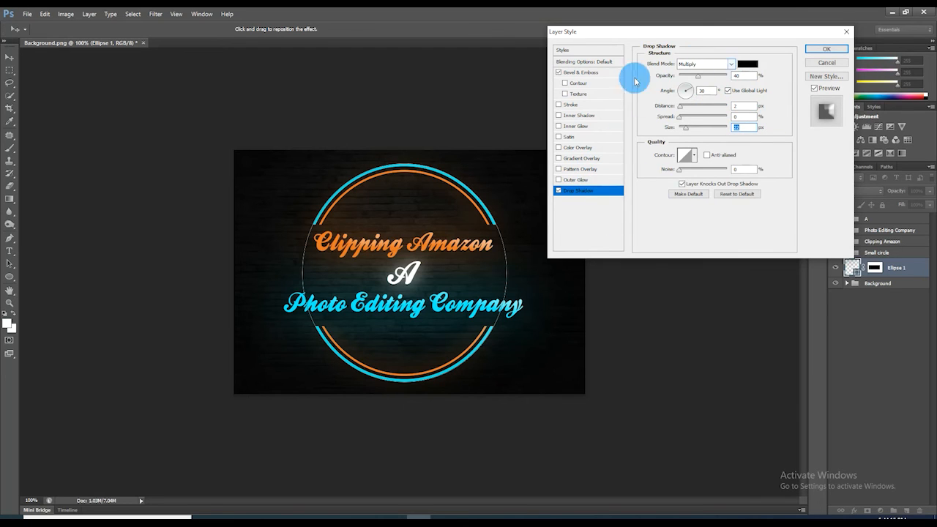
click(827, 48)
Duplicate the cyan outer ring layer and clear the layer style from the copy.
key(ctrl+j)
right_click(894, 268)
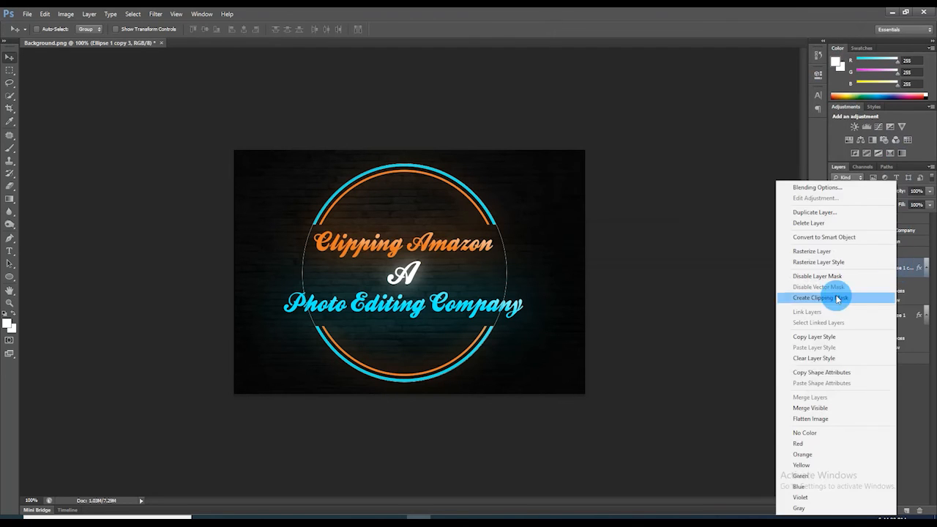
click(800, 359)
Rasterize the outer ring's duplicate and apply a Gaussian Blur with a radius of 36 pixels.
click(155, 14)
click(285, 186)
key(Return)
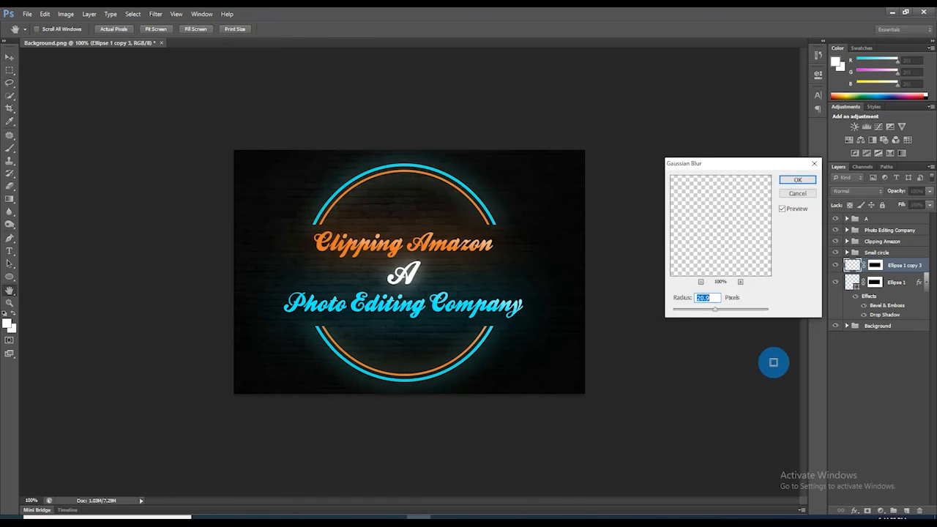
click(717, 311)
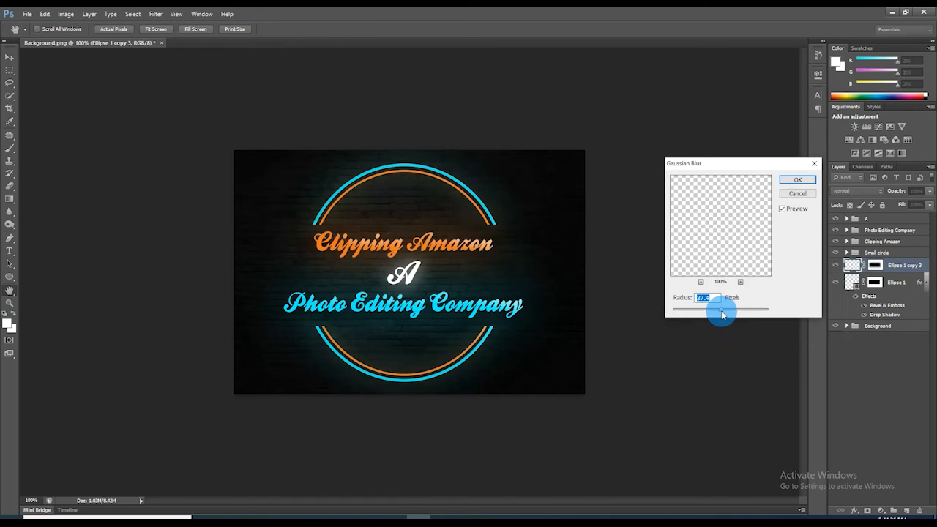
click(687, 298)
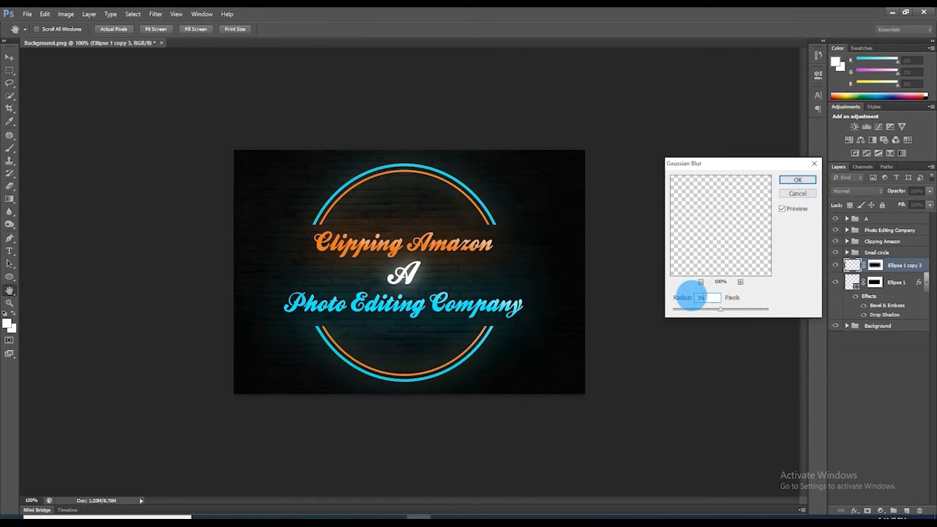
key(Return)
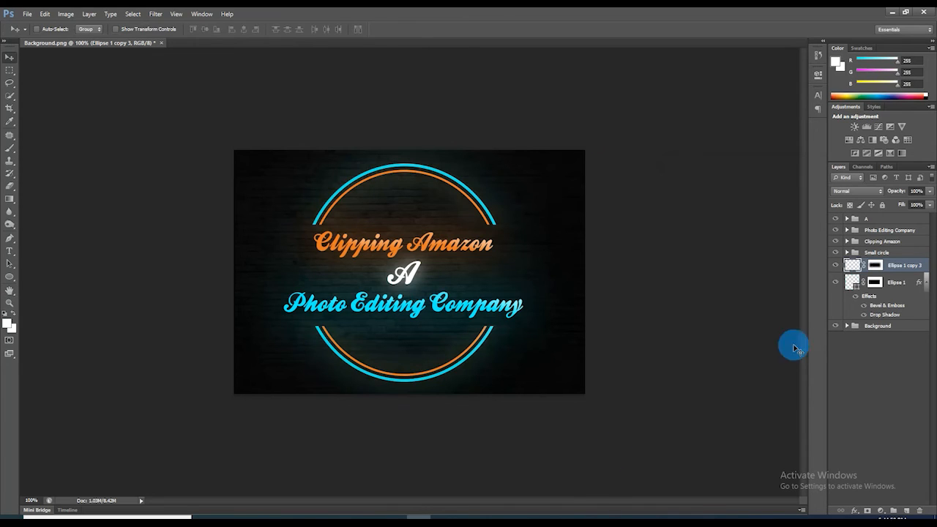
Group the cyan outer ring with its blurred copy and name the group "Circle".
shift+click(883, 282)
key(ctrl+g)
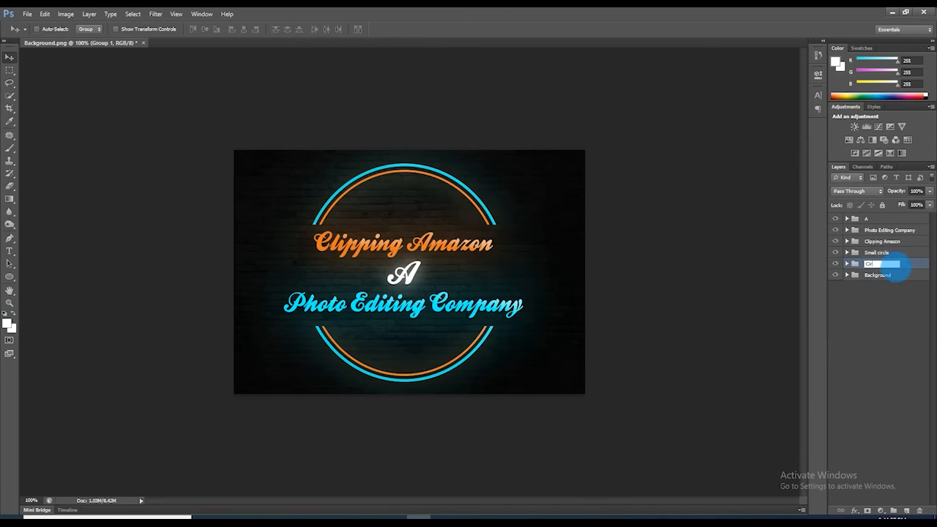
click(882, 339)
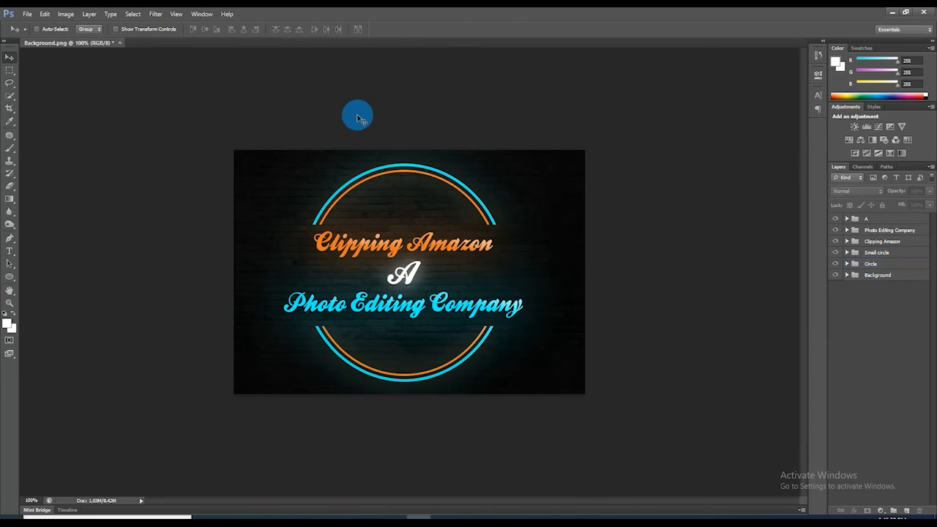
Add a new layer at 10% opacity between the Circle and Background groups and sample the "Clipping Amazon" text's orange as the brush color.
click(909, 511)
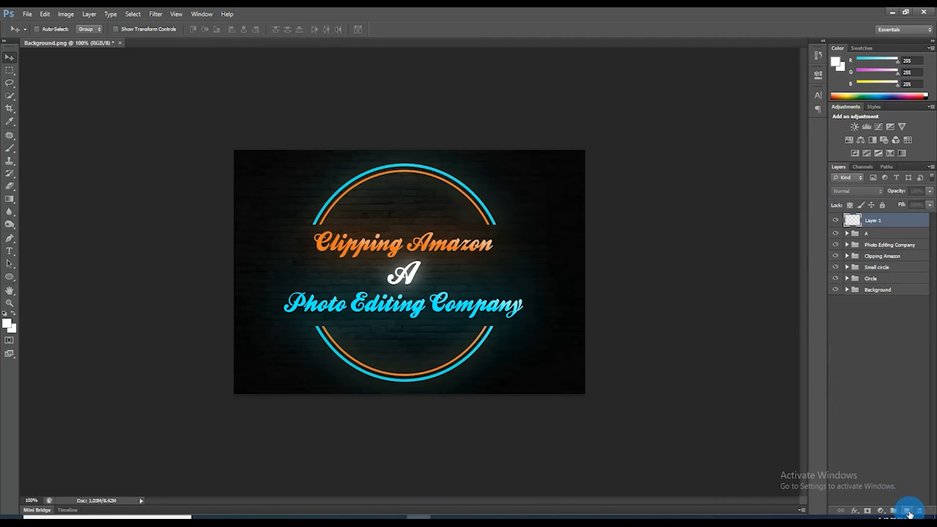
drag(864, 221, 861, 287)
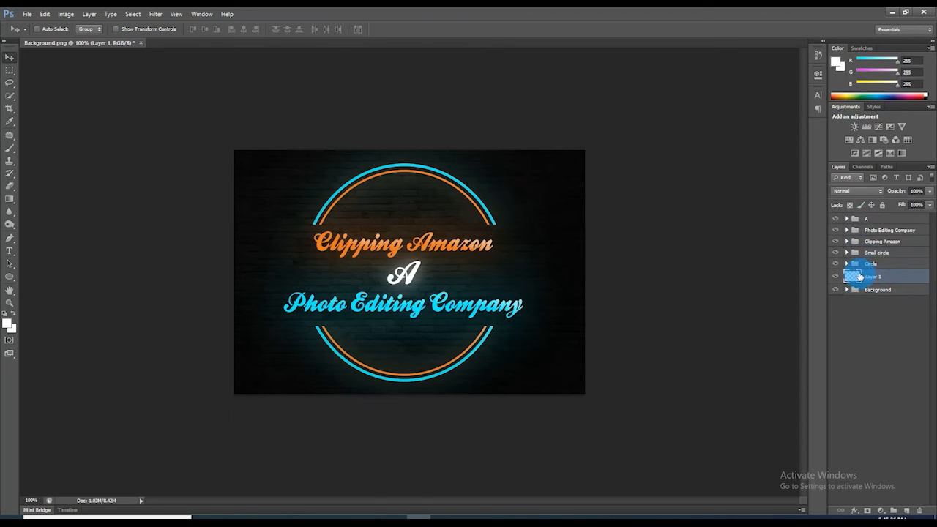
click(10, 147)
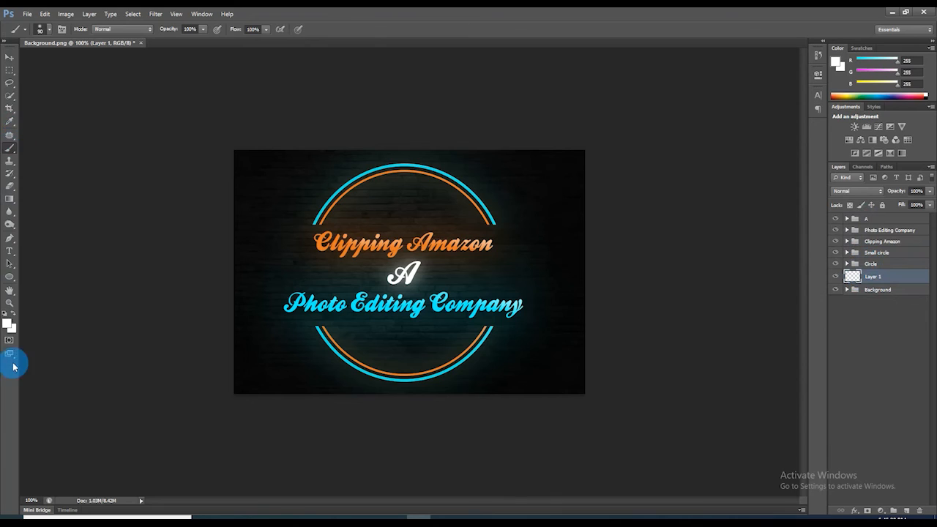
click(8, 325)
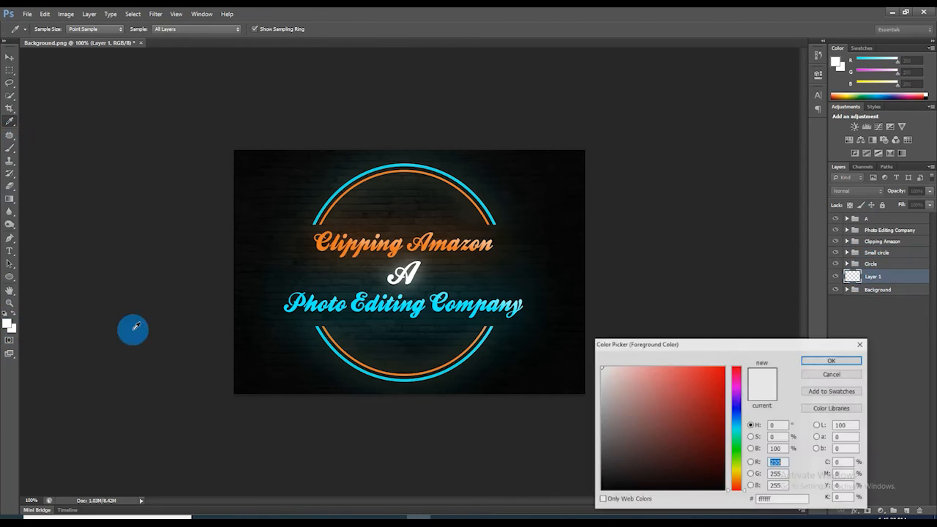
click(322, 243)
click(833, 362)
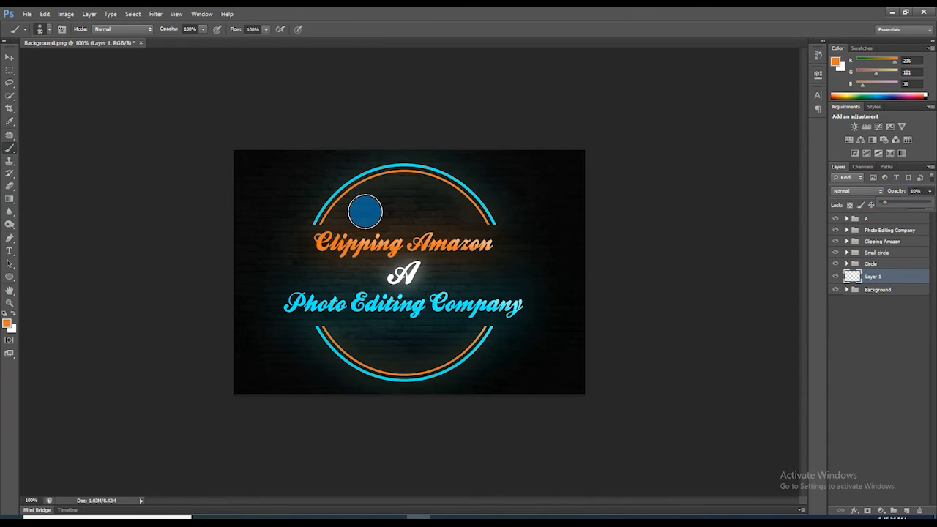
Paint orange light inside the ring's upper and lower arcs with a 25 to 45 px brush, and set the layer's opacity to 6%.
key(bracketleft)
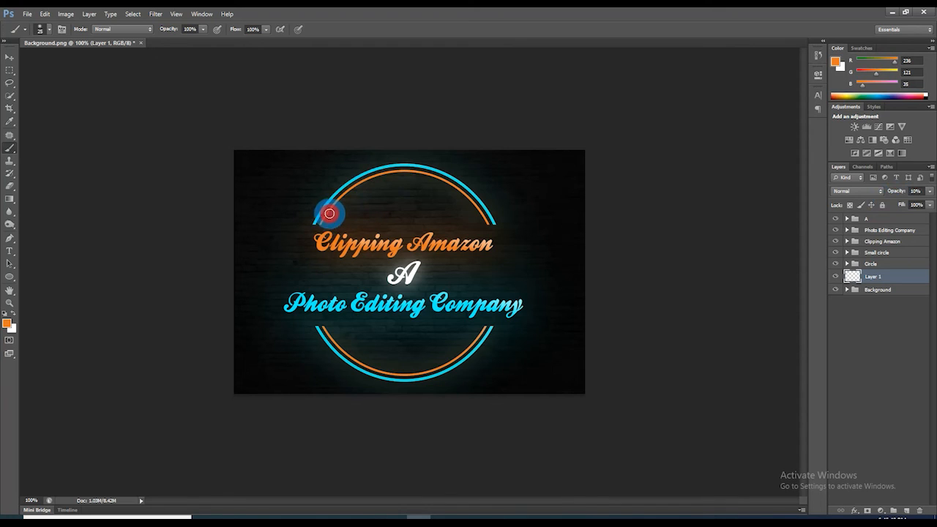
drag(356, 187, 389, 176)
mouse_move(331, 213)
mouse_down()
mouse_move(371, 181)
mouse_move(434, 179)
mouse_move(486, 226)
mouse_up()
drag(334, 239, 480, 244)
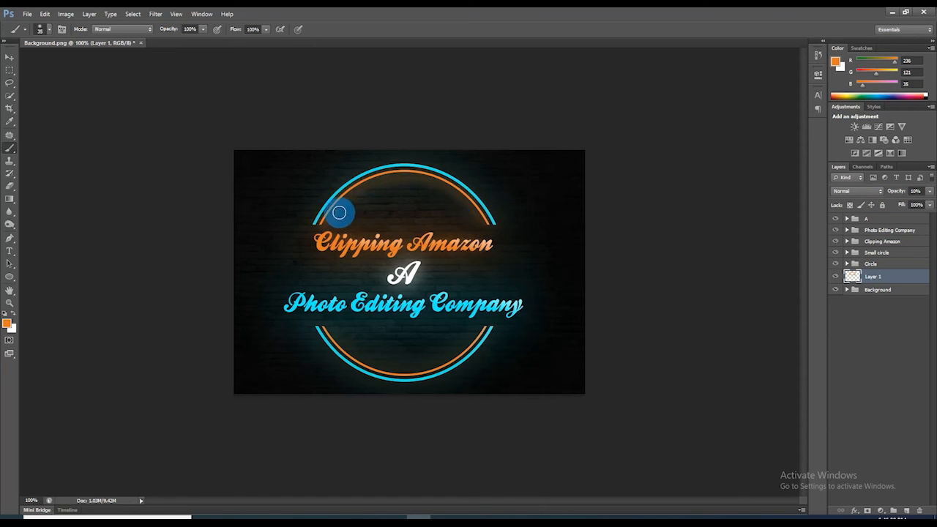
mouse_move(340, 212)
mouse_down()
mouse_move(380, 188)
mouse_move(454, 205)
mouse_move(484, 227)
mouse_move(385, 193)
mouse_move(333, 211)
mouse_move(408, 219)
mouse_move(338, 228)
mouse_up()
mouse_move(483, 238)
mouse_down()
mouse_move(320, 240)
mouse_move(482, 243)
mouse_up()
mouse_move(330, 219)
mouse_down()
mouse_move(341, 201)
mouse_move(431, 173)
mouse_move(477, 237)
mouse_up()
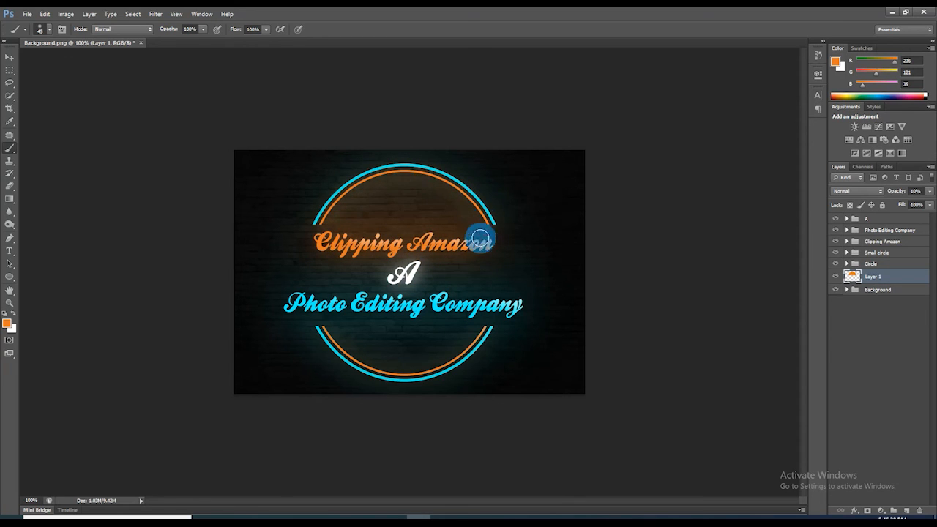
click(929, 191)
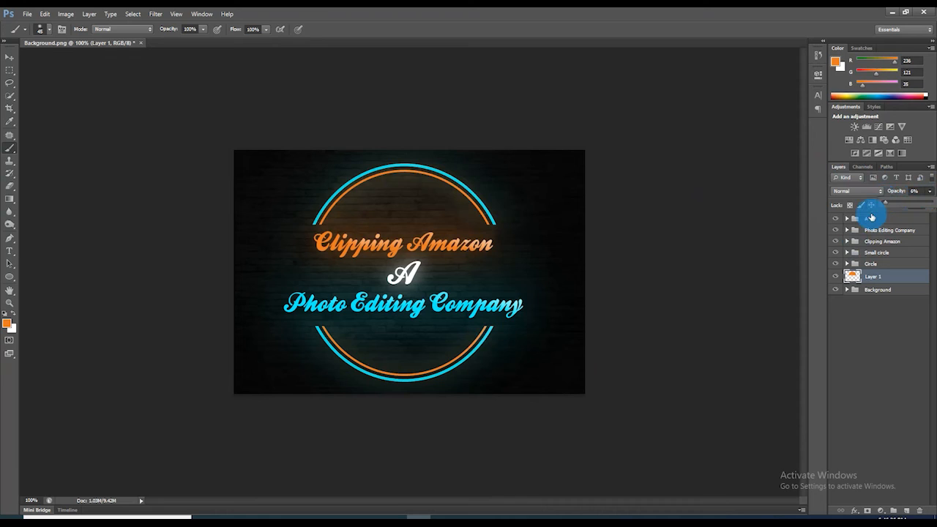
mouse_move(324, 329)
mouse_down()
mouse_move(418, 376)
mouse_move(446, 347)
mouse_move(342, 345)
mouse_up()
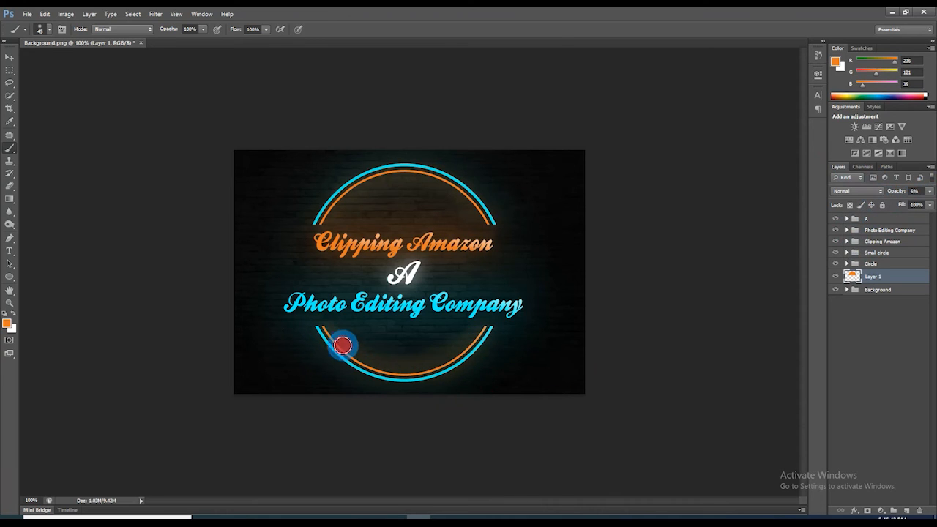
Add a new layer beneath the orange paint layer and sample cyan (01f0ff) from the "Photo Editing Company" text as the brush color.
click(906, 510)
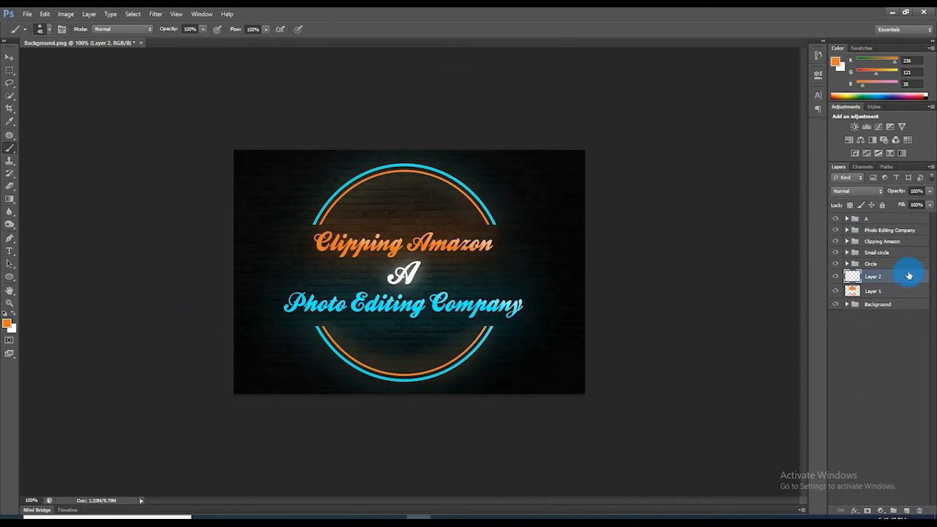
drag(909, 275, 858, 296)
click(7, 324)
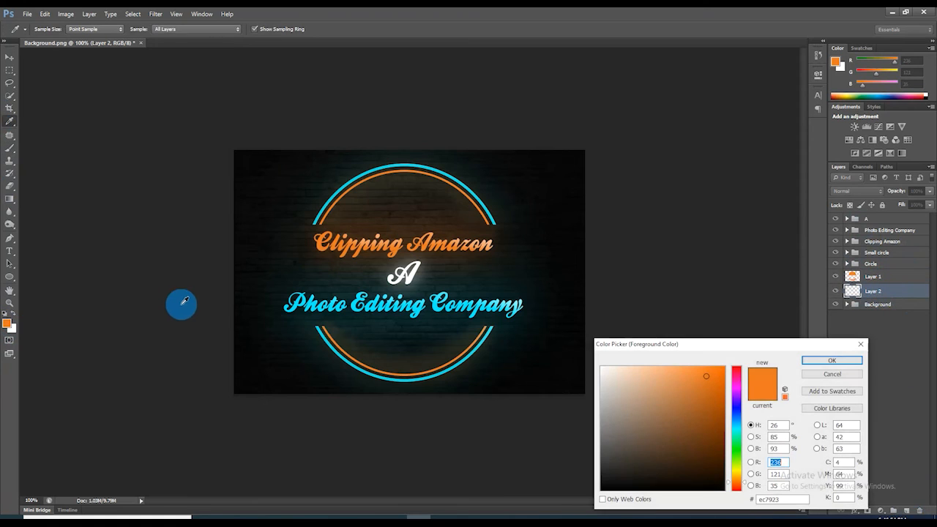
click(295, 304)
click(832, 360)
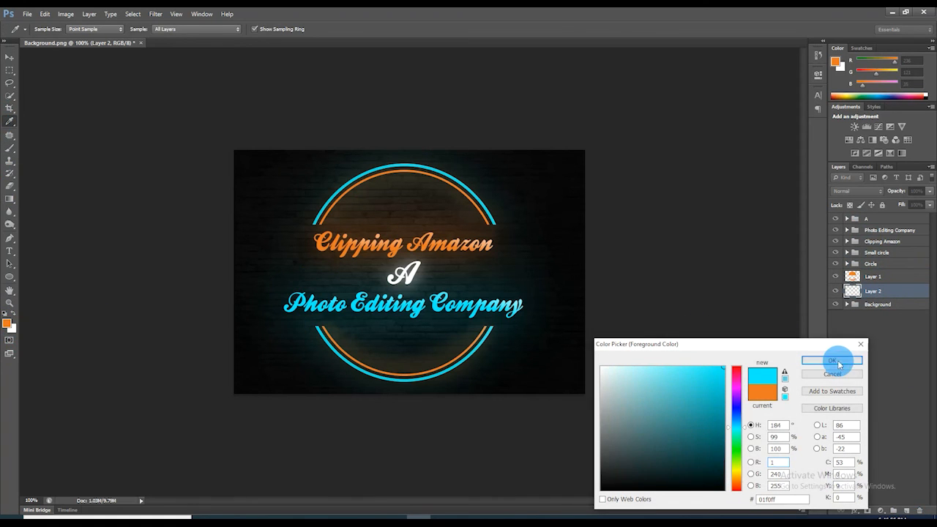
key(b)
Paint cyan along the outer ring's upper and lower arcs at 10% layer opacity with a 45 px brush, and reduce the opacity to about 3%.
click(931, 191)
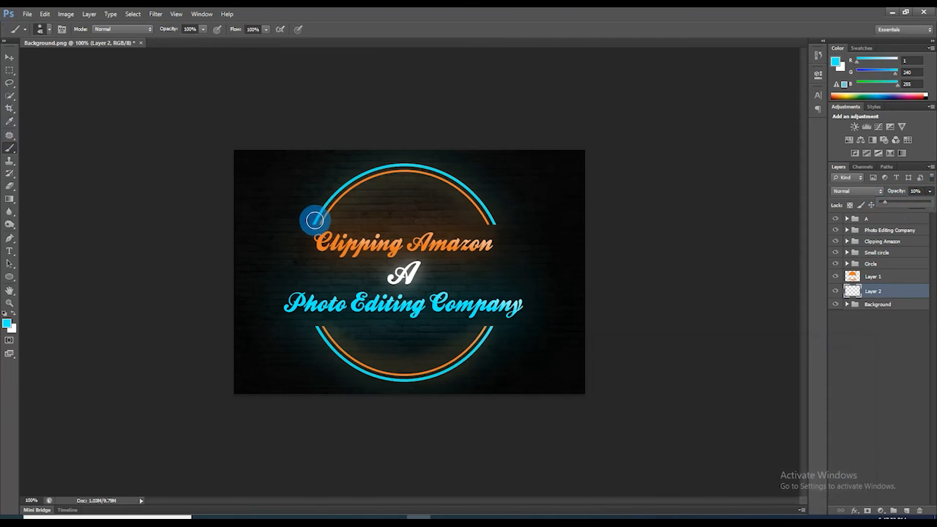
mouse_move(314, 220)
mouse_down()
mouse_move(331, 192)
mouse_move(400, 168)
mouse_move(454, 174)
mouse_move(486, 203)
mouse_up()
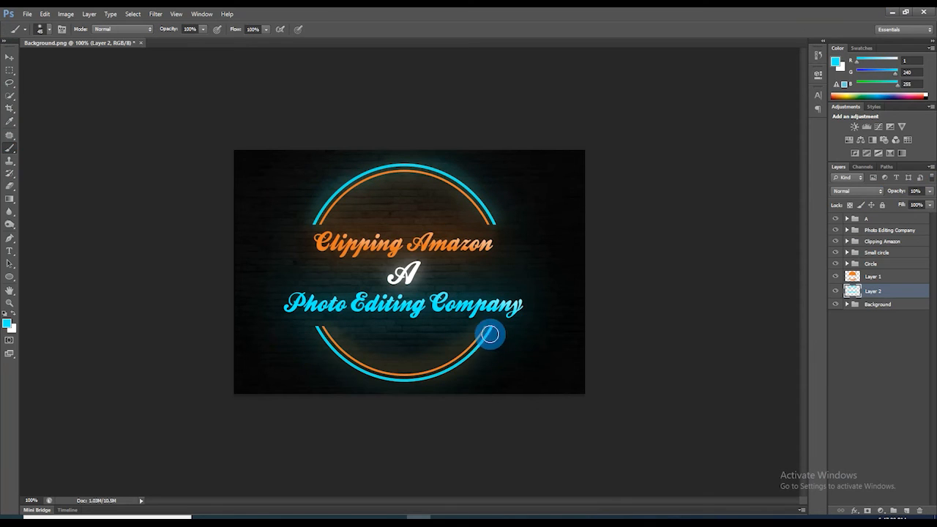
mouse_move(490, 334)
mouse_down()
mouse_move(464, 363)
mouse_move(367, 379)
mouse_move(313, 328)
mouse_up()
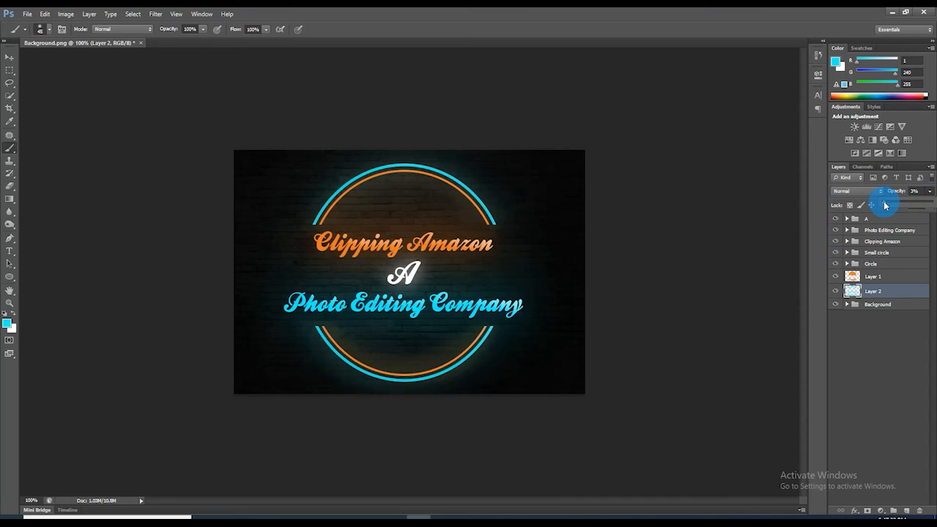
click(884, 347)
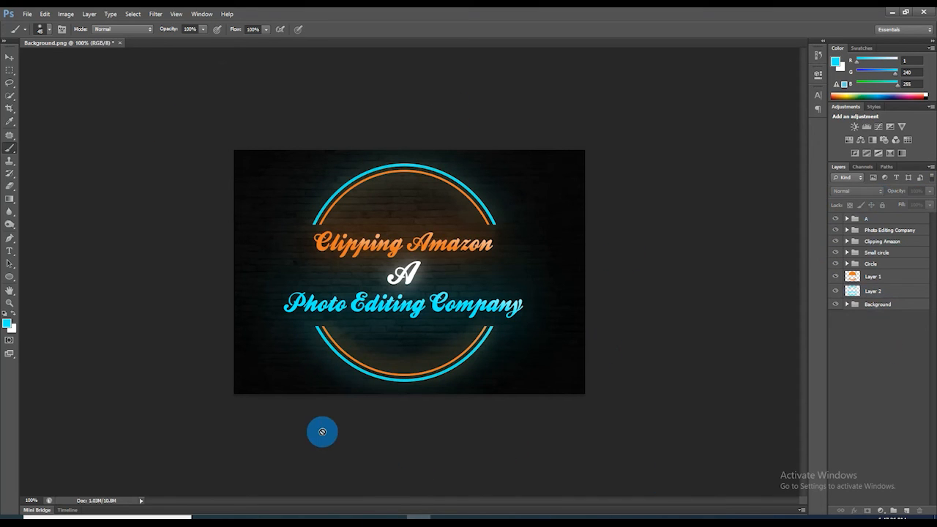